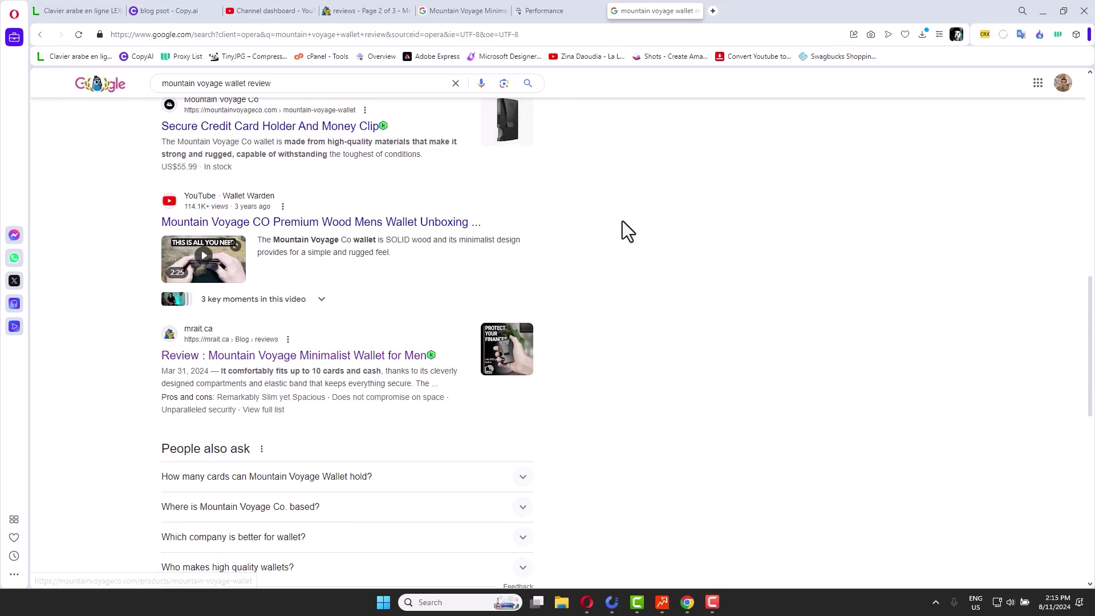
Browse the existing Google results, briefly checking the Search Console performance tab
scroll(669, 239, "up", 5)
scroll(669, 240, "up", 7)
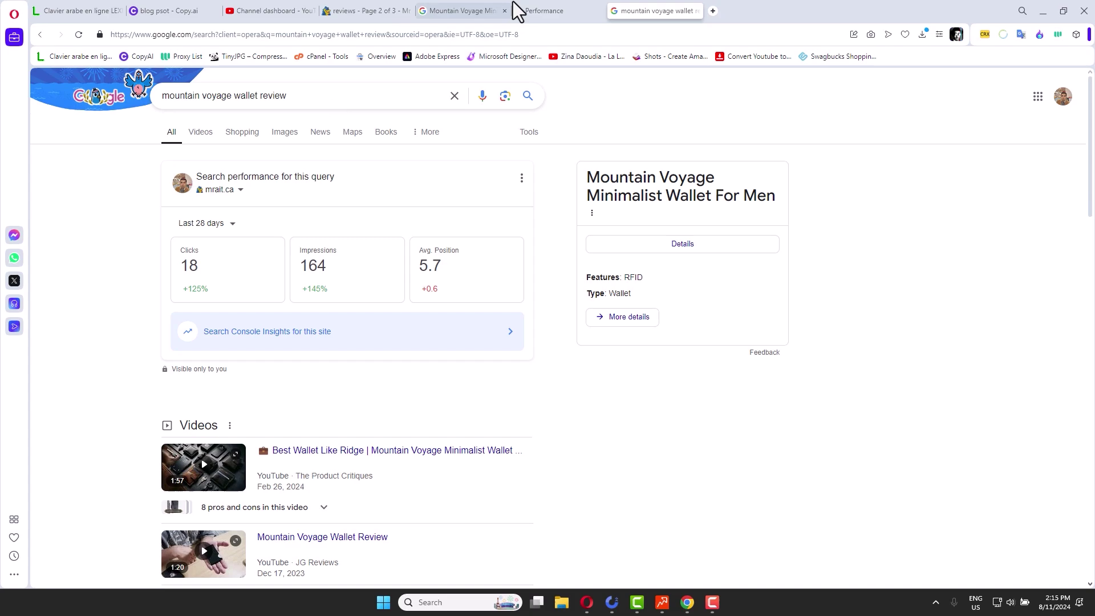
left_click(532, 7)
left_click(631, 7)
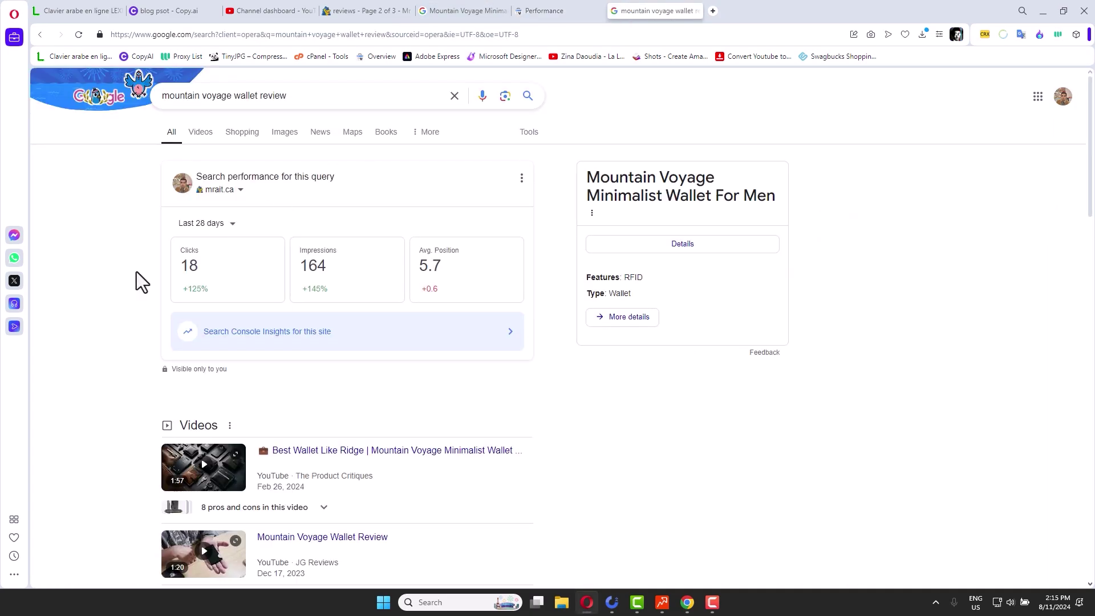
scroll(170, 222, "down", 7)
scroll(170, 223, "down", 7)
scroll(171, 219, "up", 5)
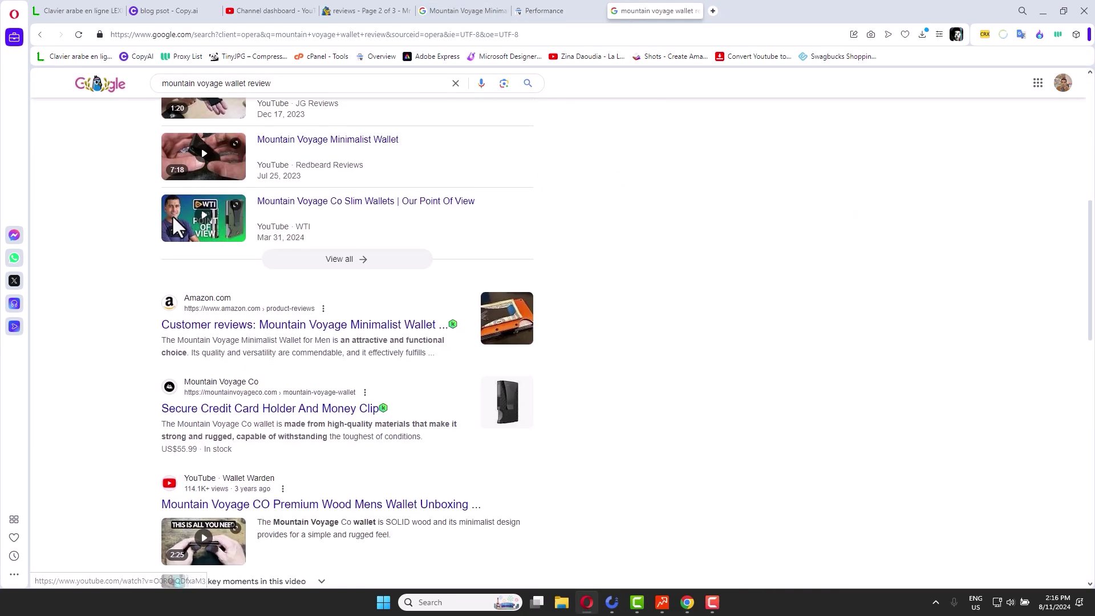
scroll(214, 171, "up", 7)
scroll(216, 171, "down", 5)
scroll(200, 188, "down", 5)
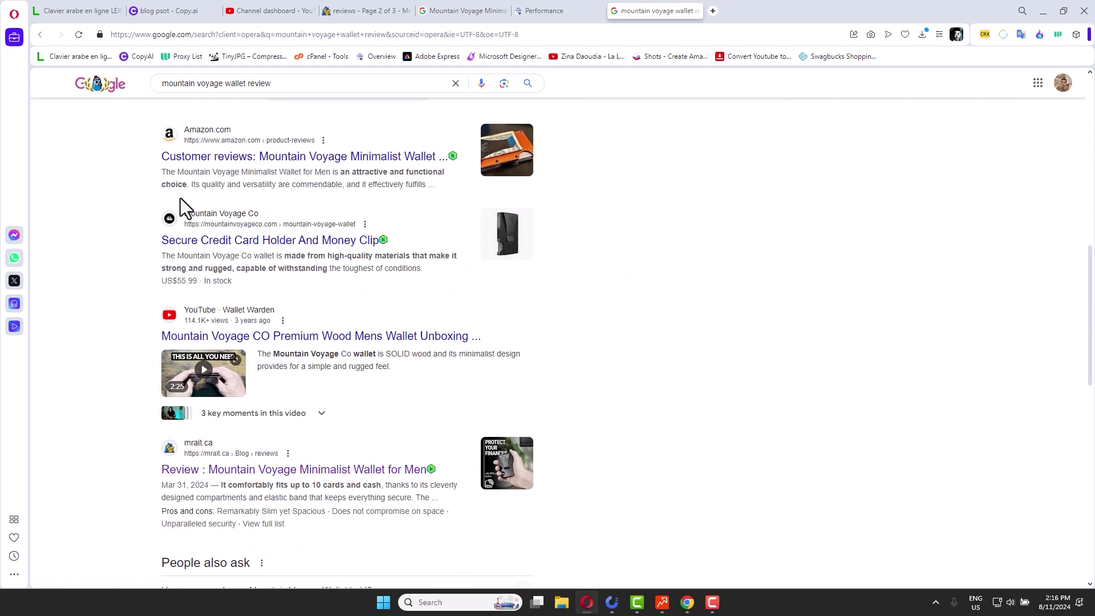
scroll(126, 205, "down", 4)
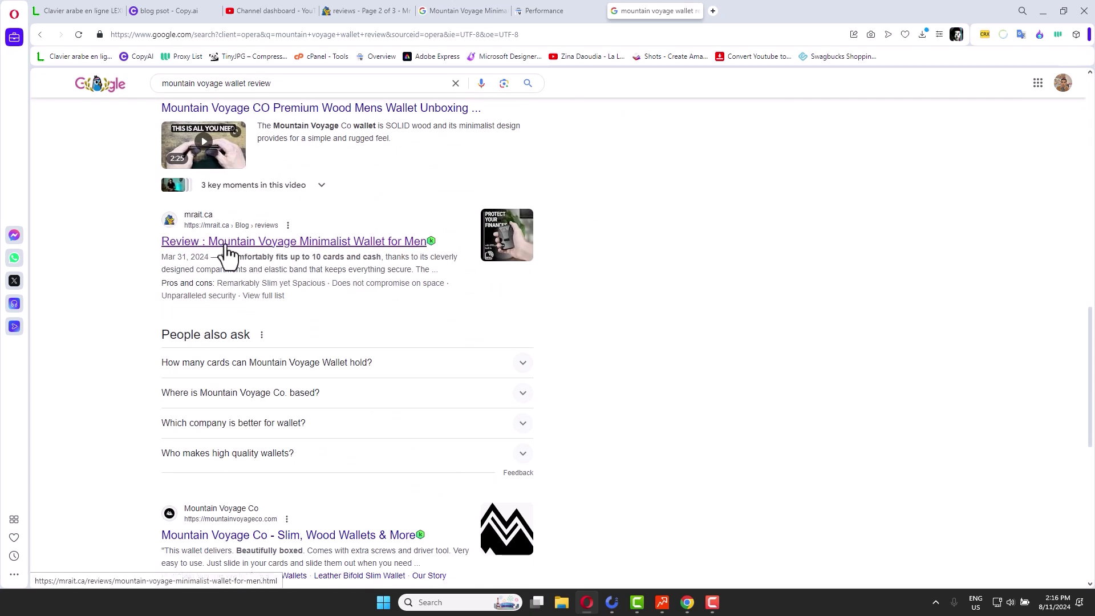
scroll(257, 254, "up", 5)
scroll(273, 259, "up", 10)
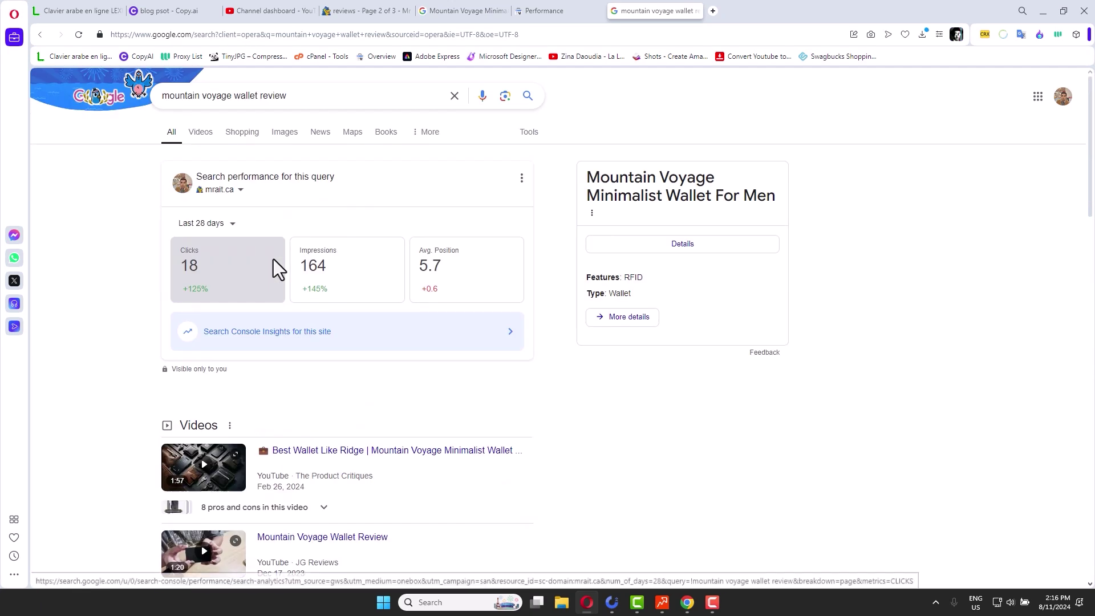
scroll(282, 245, "down", 5)
scroll(257, 274, "down", 4)
scroll(224, 291, "down", 2)
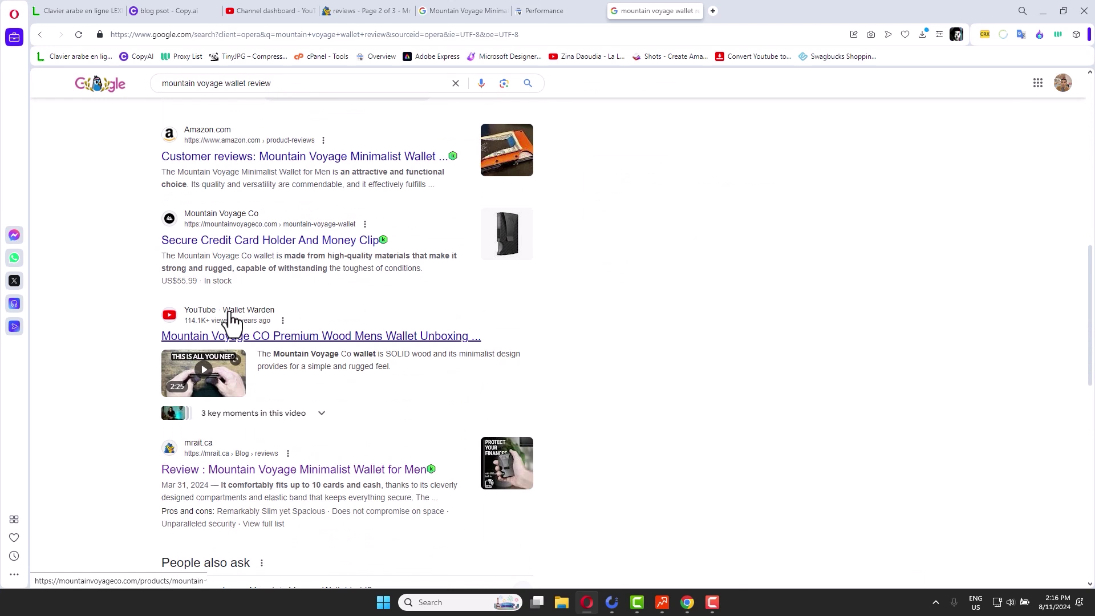
scroll(251, 302, "down", 2)
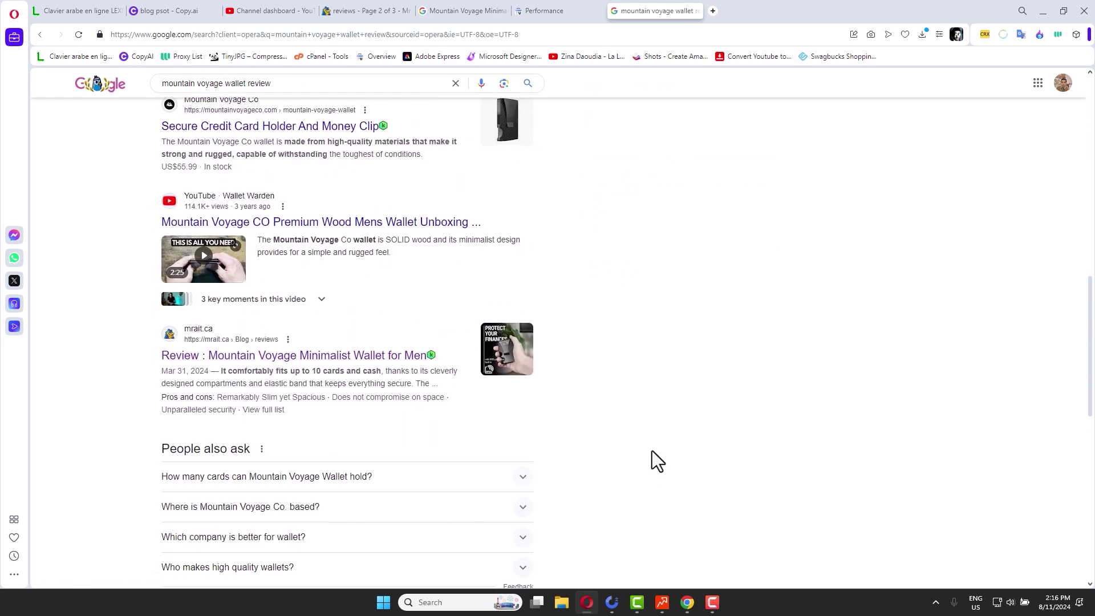
Search 'mountain voyage wallet review' in a new Chrome tab and scan the results
left_click(687, 602)
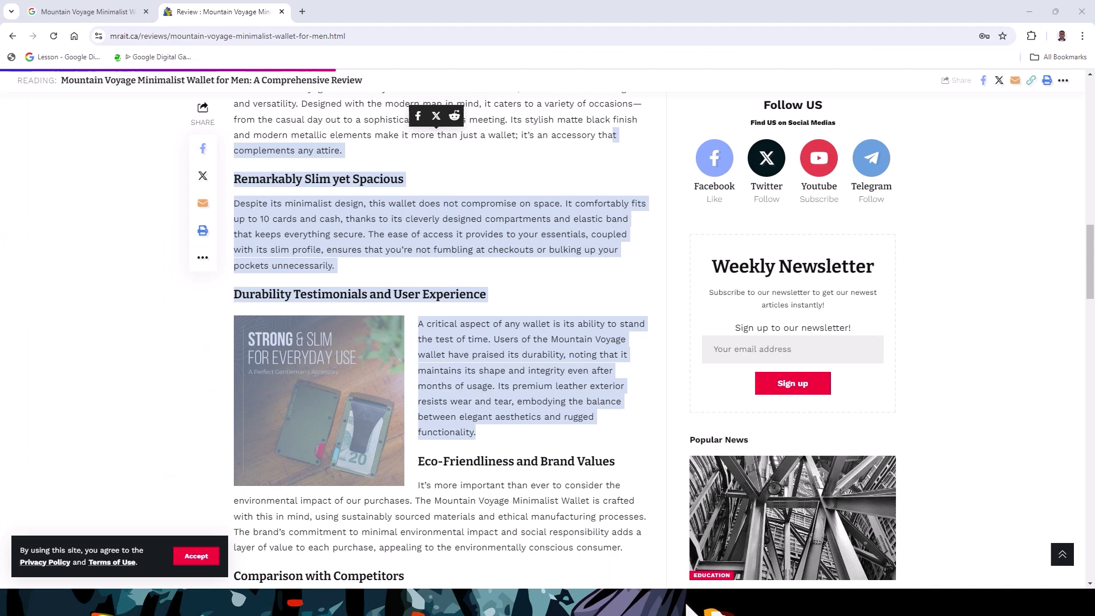
left_click(305, 12)
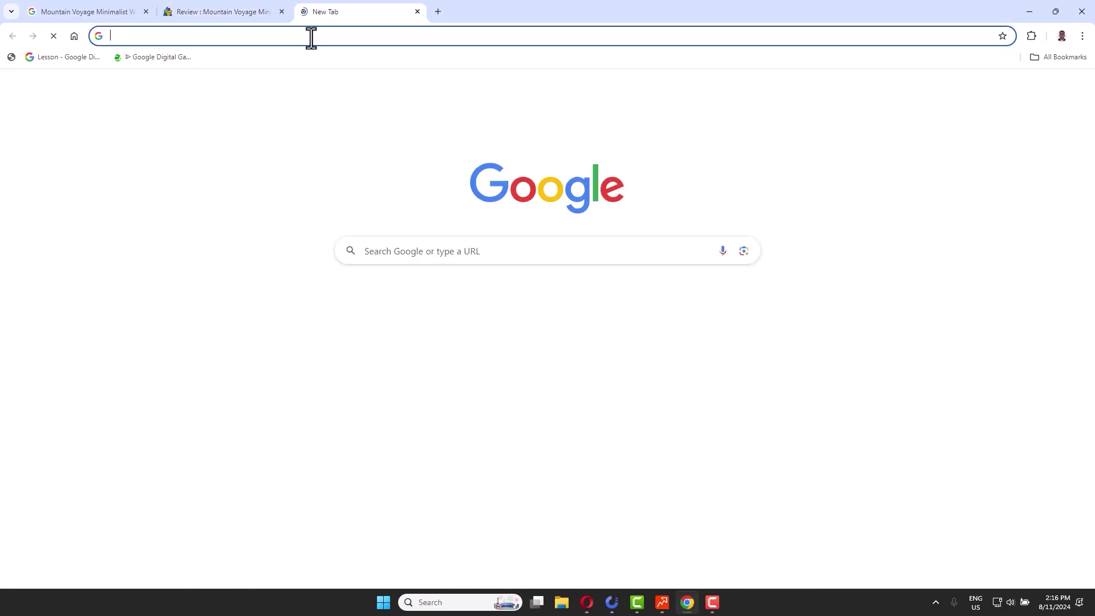
type("mountain voyage wallet review")
key("Return")
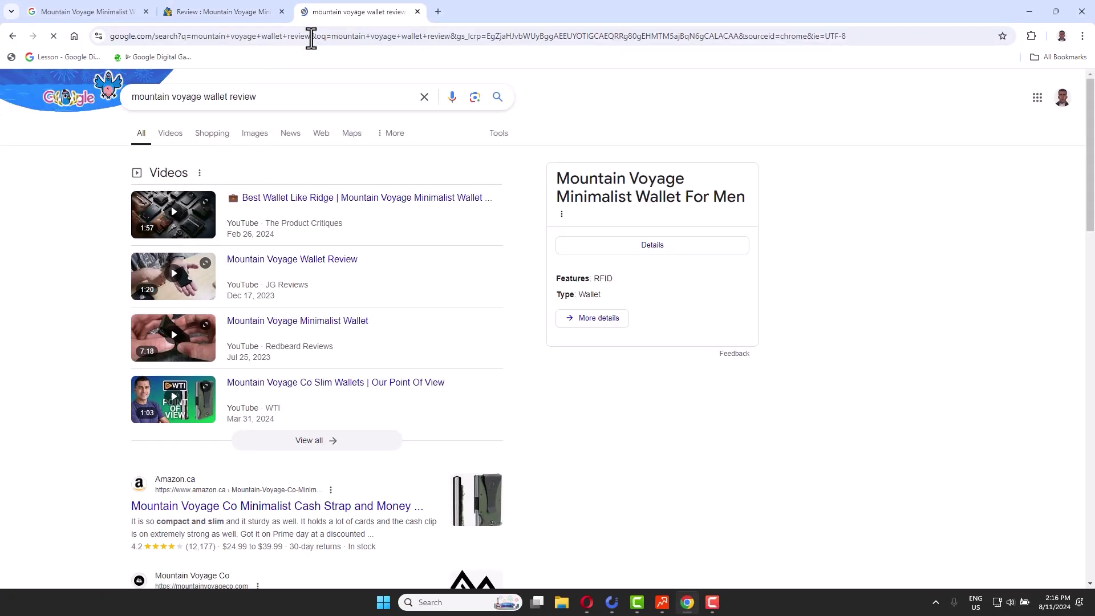
scroll(285, 128, "down", 4)
scroll(234, 267, "down", 2)
scroll(220, 271, "down", 2)
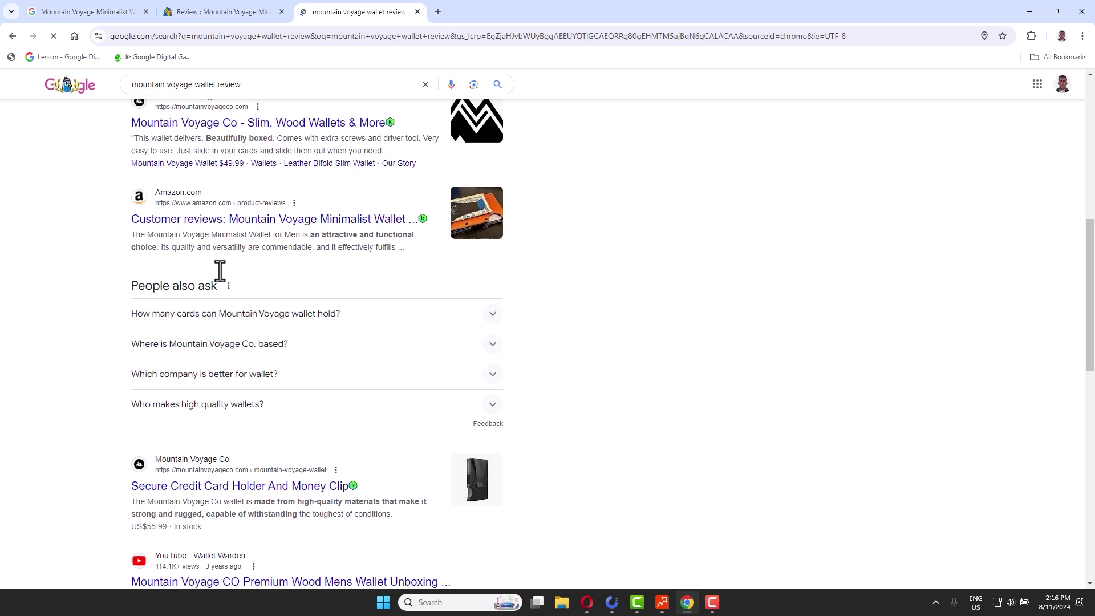
scroll(220, 279, "down", 3)
scroll(219, 288, "down", 3)
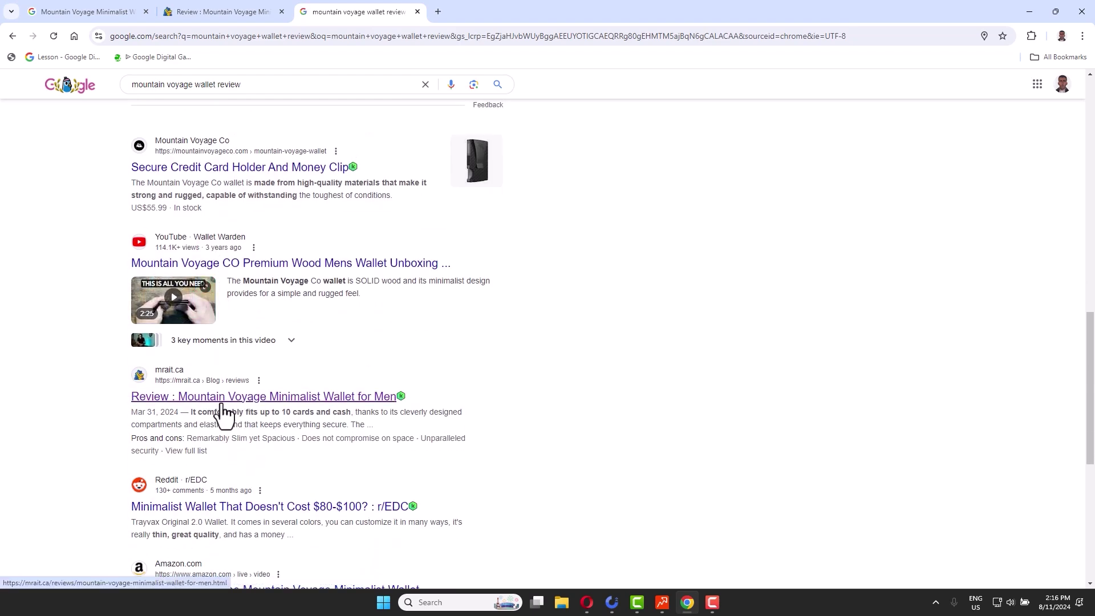
scroll(257, 406, "up", 5)
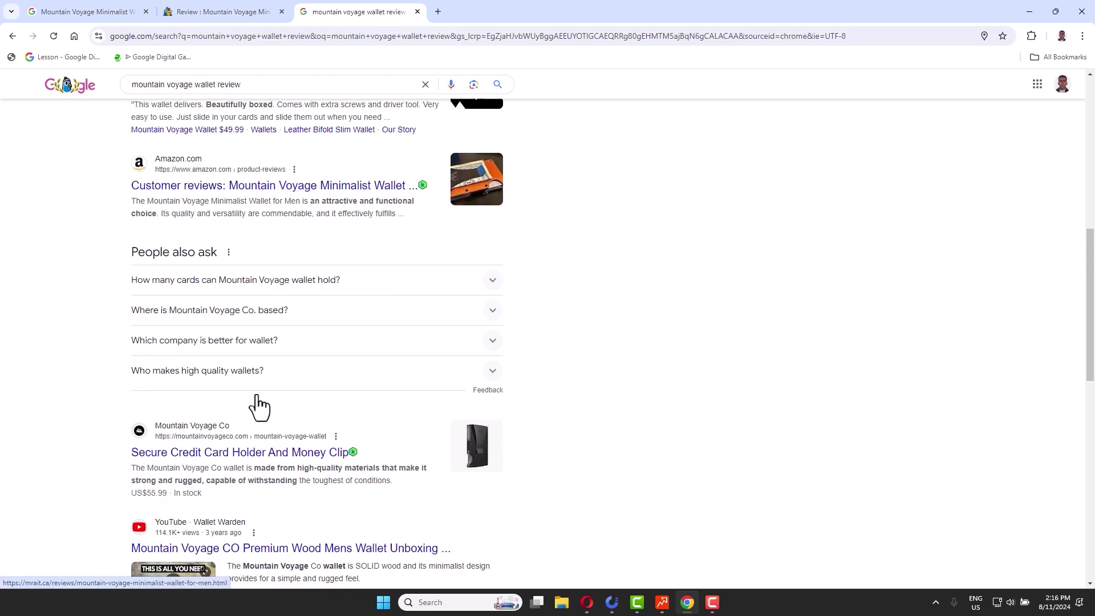
scroll(257, 408, "up", 10)
Drop 'review' and re-search for just 'mountain voyage wallet'
left_click_drag(261, 97, 228, 97)
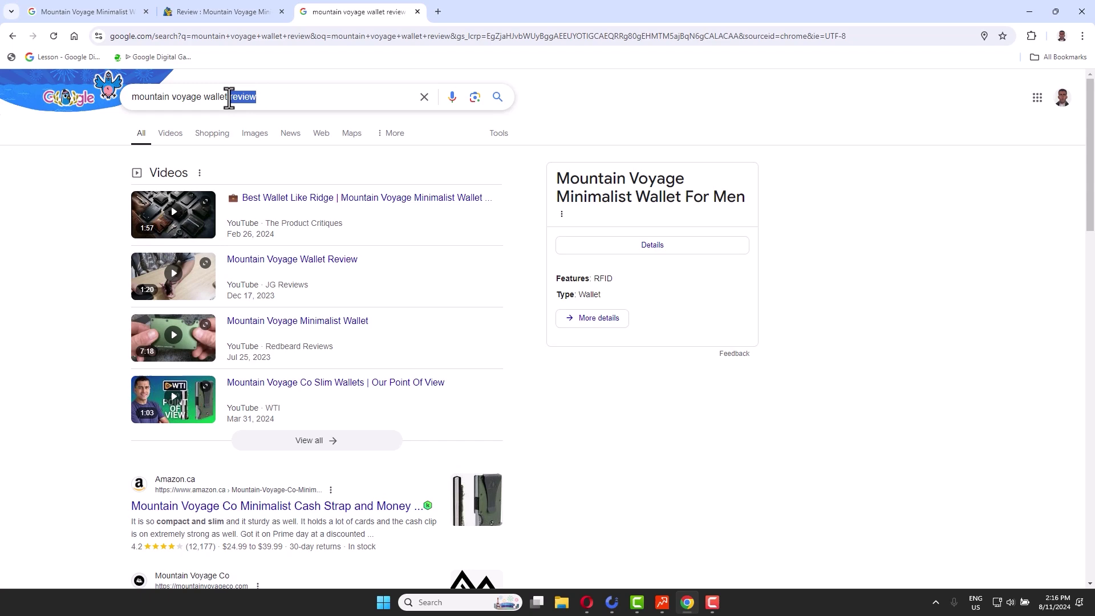
key("BackSpace")
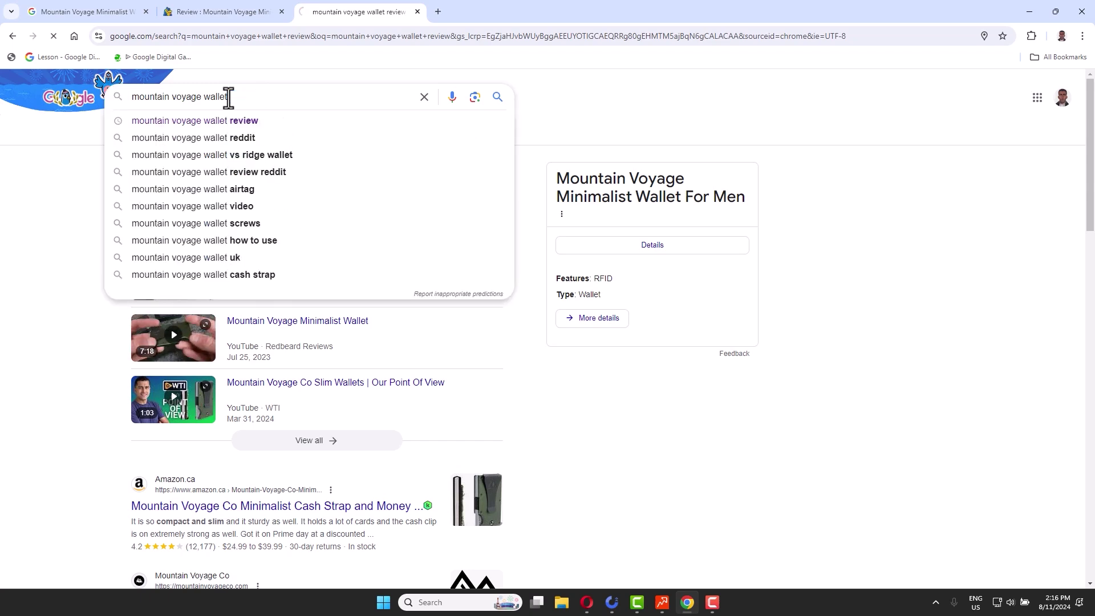
key("Return")
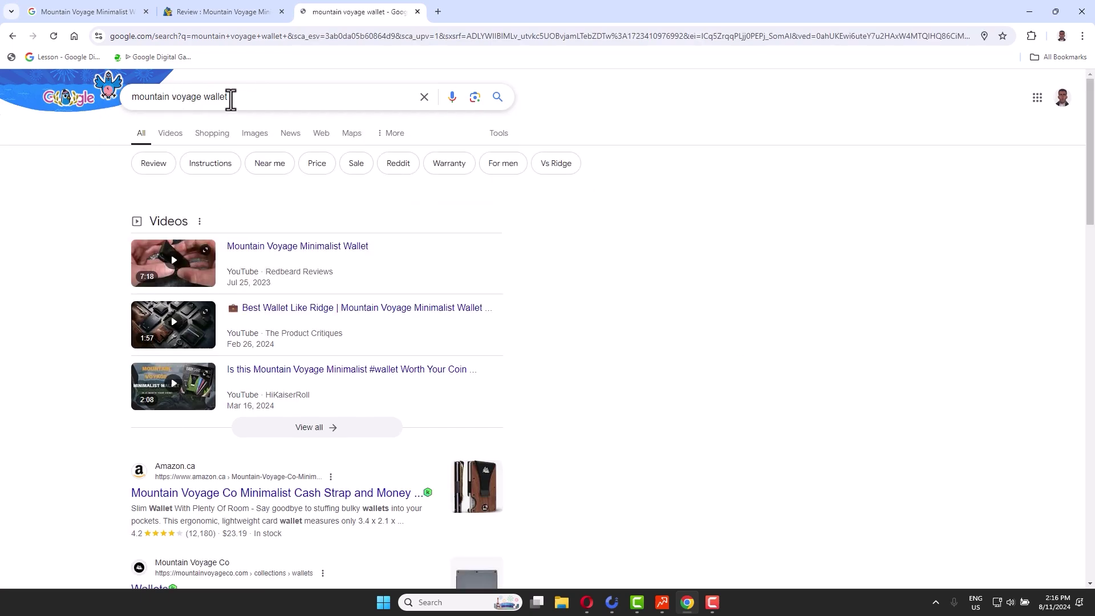
scroll(230, 99, "down", 4)
scroll(231, 100, "down", 5)
scroll(232, 100, "down", 5)
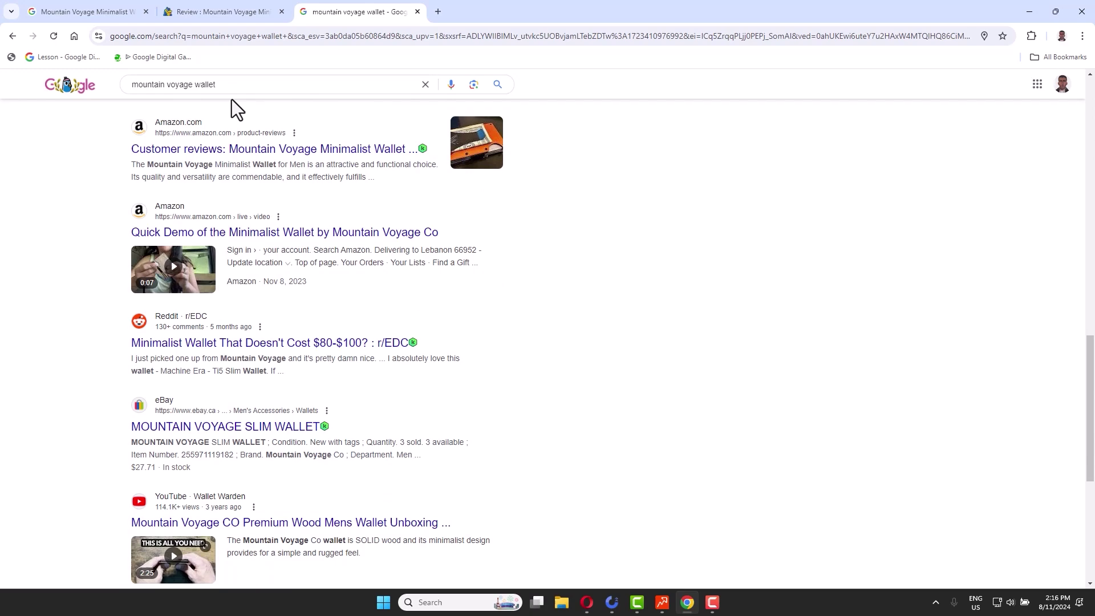
scroll(231, 99, "down", 5)
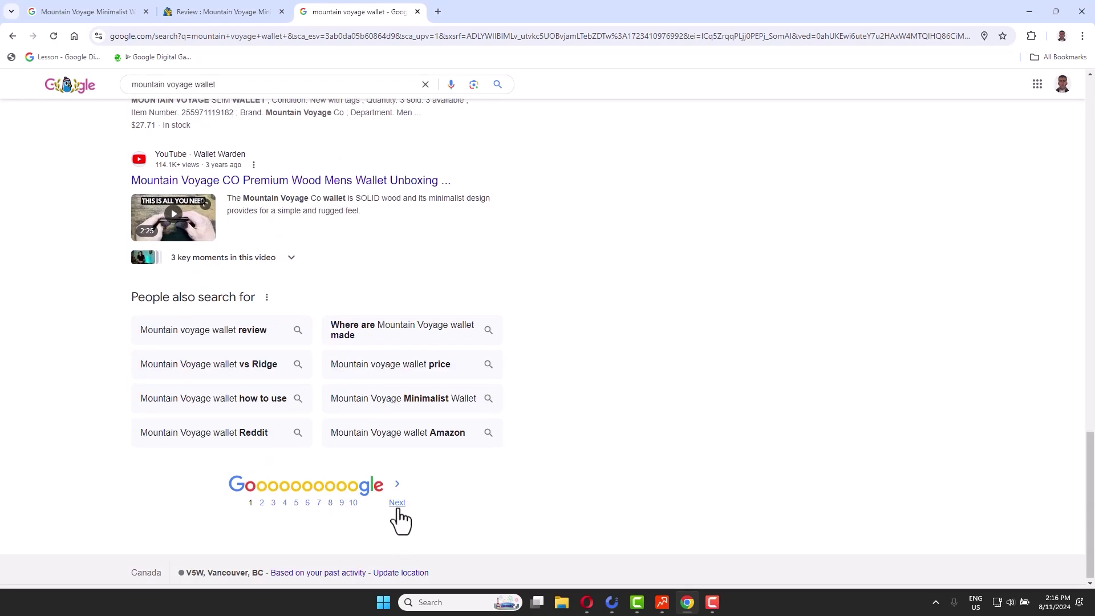
Page forward to the third results page, where the mrait.ca review appears
left_click(398, 510)
scroll(436, 386, "down", 6)
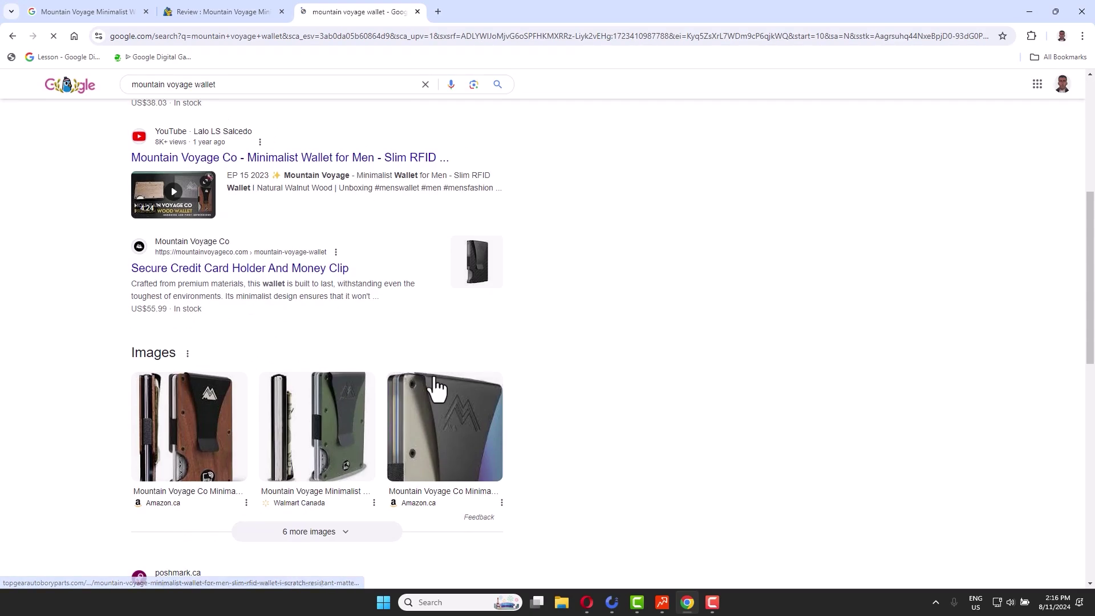
scroll(437, 386, "down", 5)
scroll(433, 376, "down", 5)
scroll(430, 467, "down", 2)
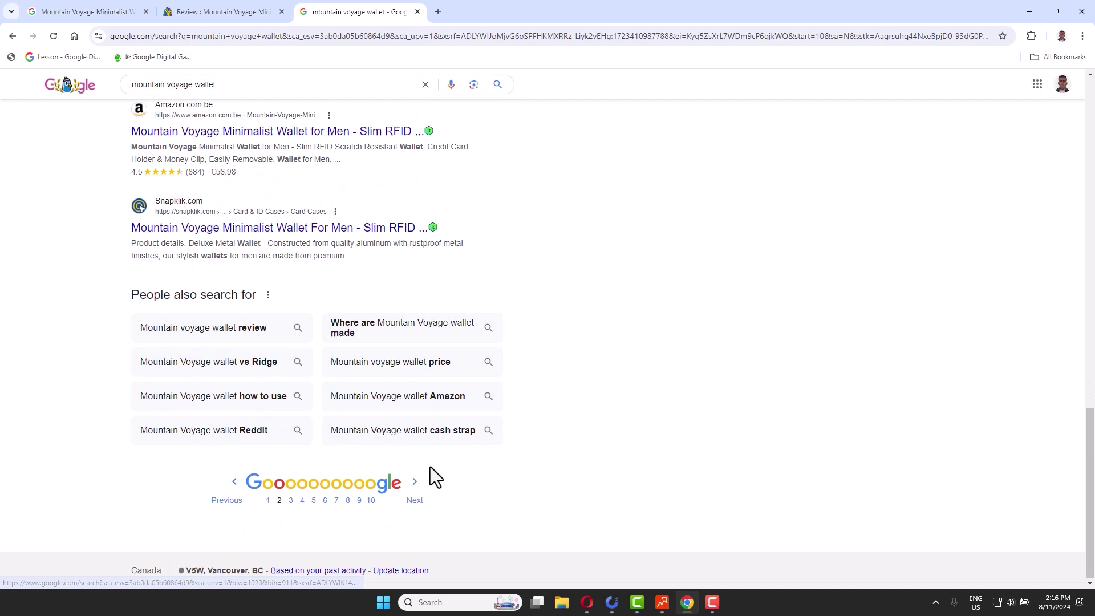
left_click(415, 502)
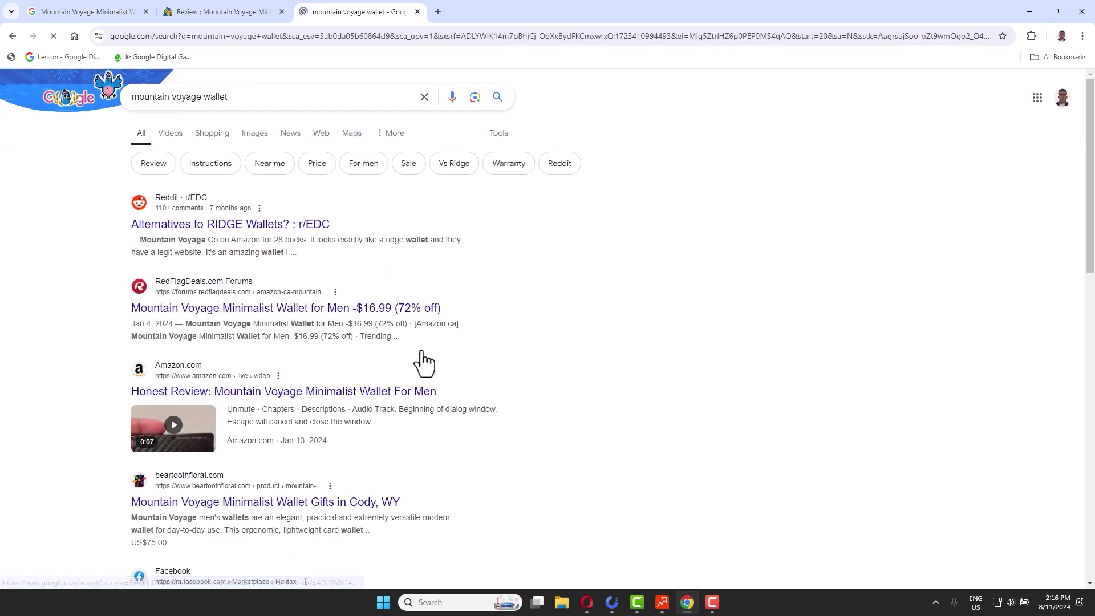
scroll(423, 363, "down", 6)
scroll(422, 363, "down", 4)
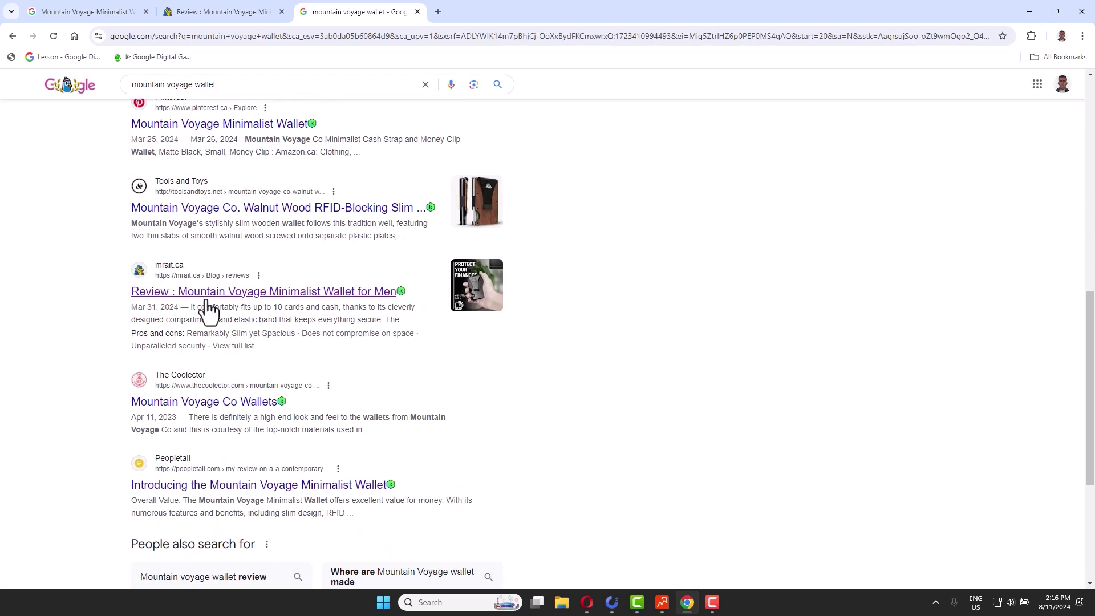
scroll(399, 330, "up", 7)
scroll(384, 313, "up", 3)
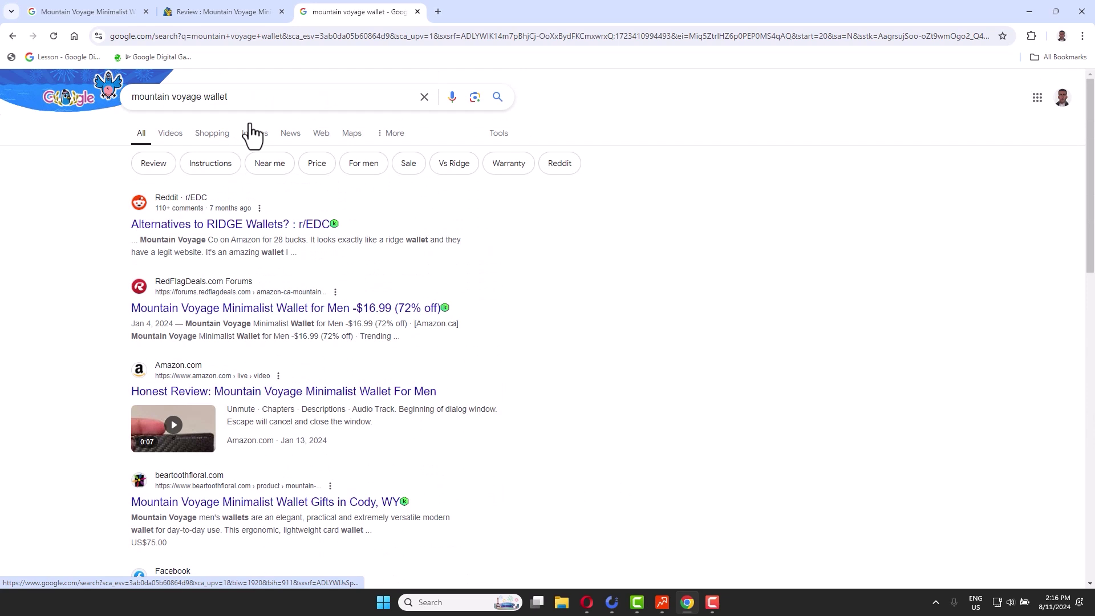
left_click_drag(228, 97, 197, 97)
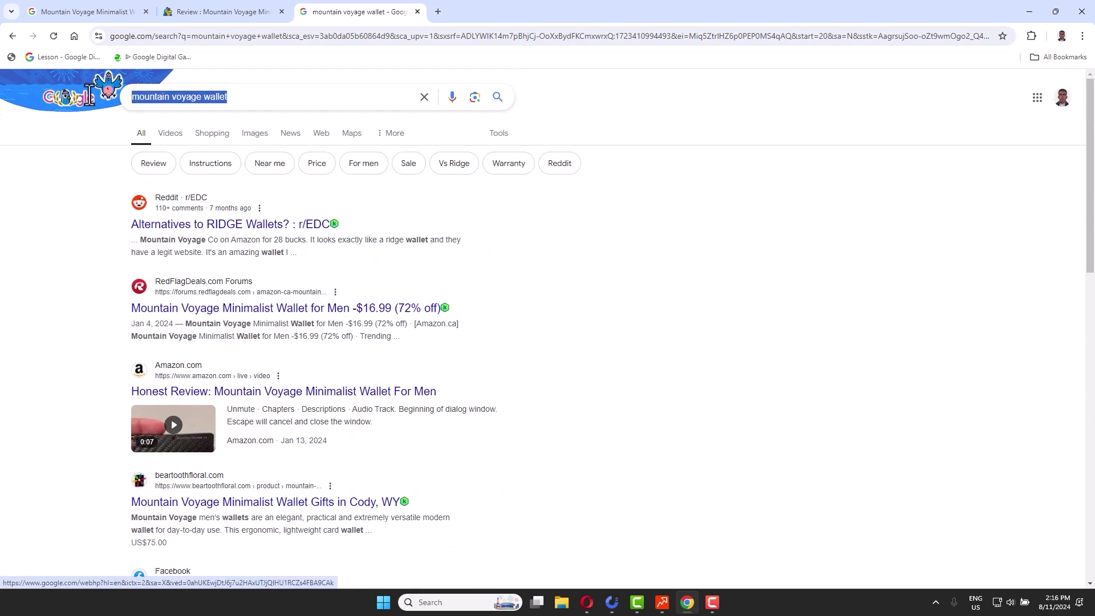
In Opera, re-search Google for 'mountain voyage wallet' without 'review'
left_click(587, 603)
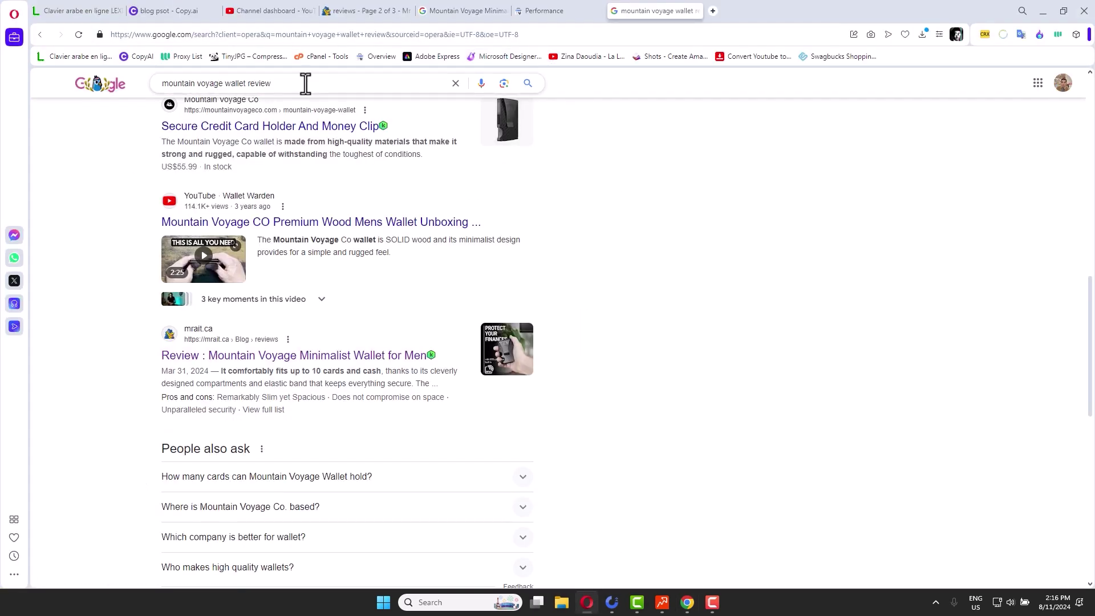
left_click_drag(305, 84, 247, 84)
key("BackSpace")
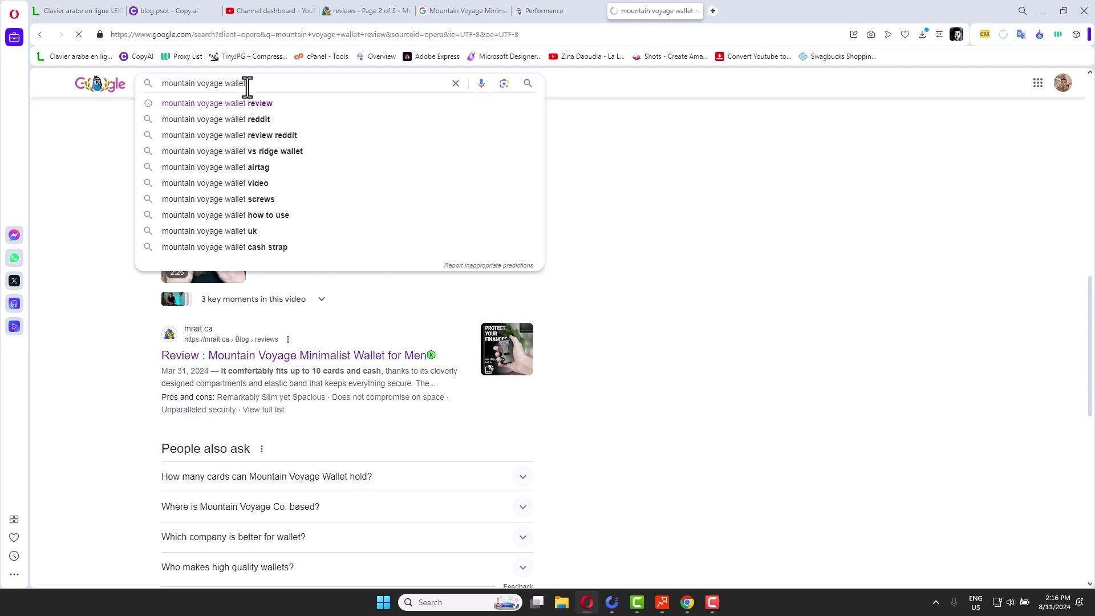
key("Return")
scroll(520, 168, "down", 5)
scroll(522, 171, "down", 6)
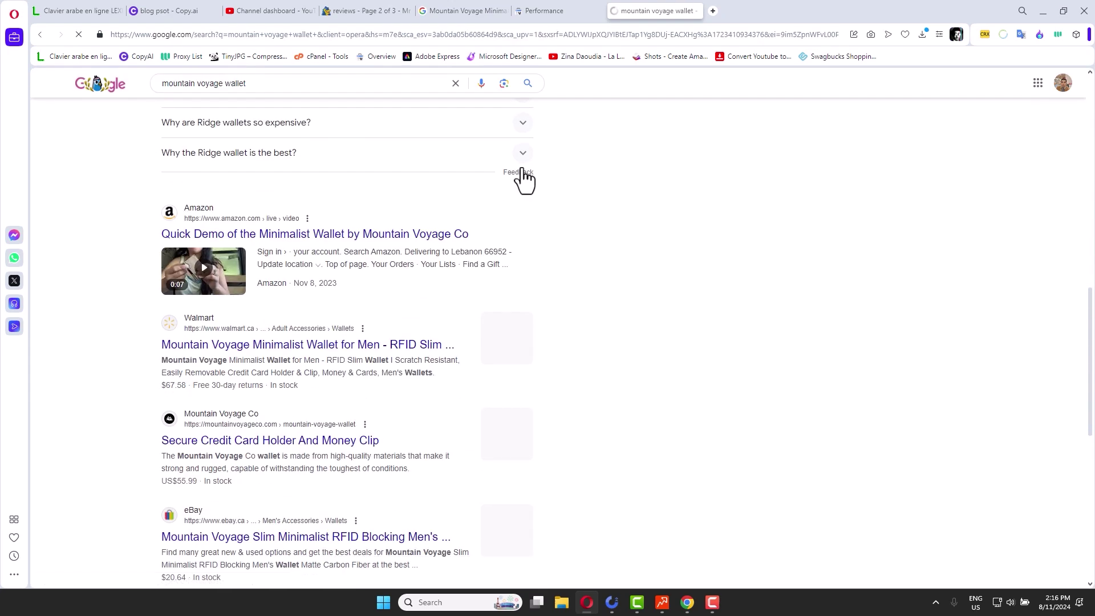
scroll(522, 178, "down", 6)
scroll(519, 177, "down", 3)
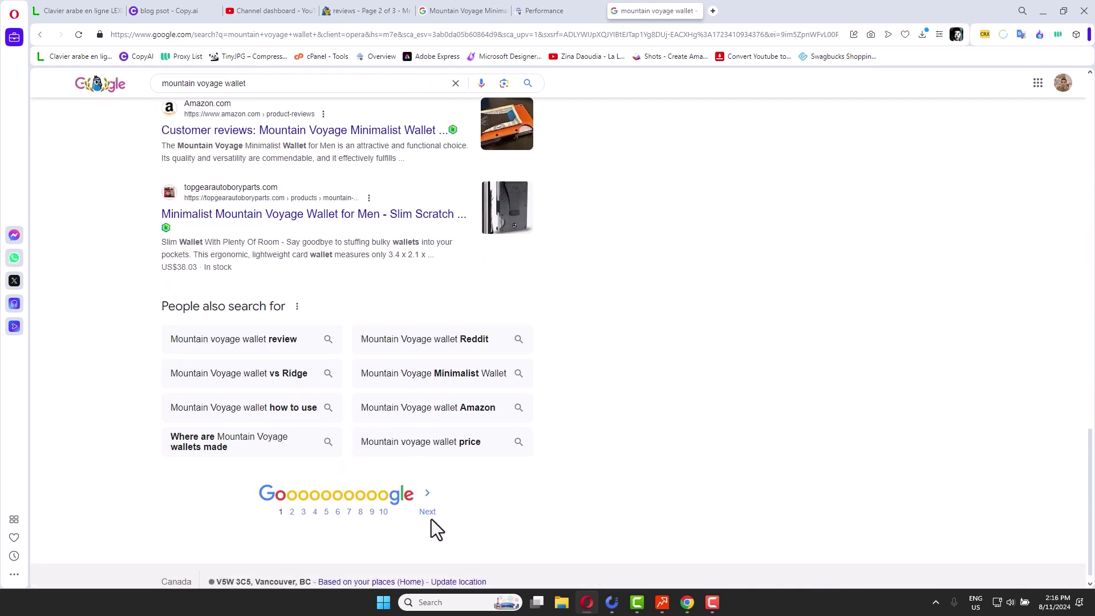
Page forward through the results to the listing with the mrait.ca review
left_click(429, 512)
scroll(503, 321, "down", 5)
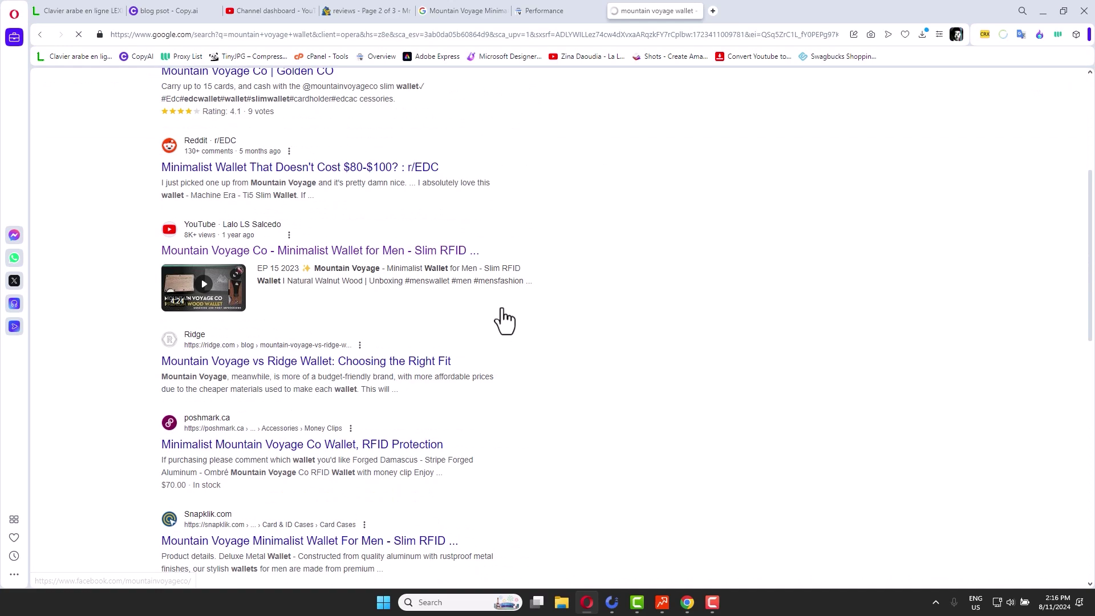
scroll(503, 320, "down", 3)
scroll(411, 292, "down", 5)
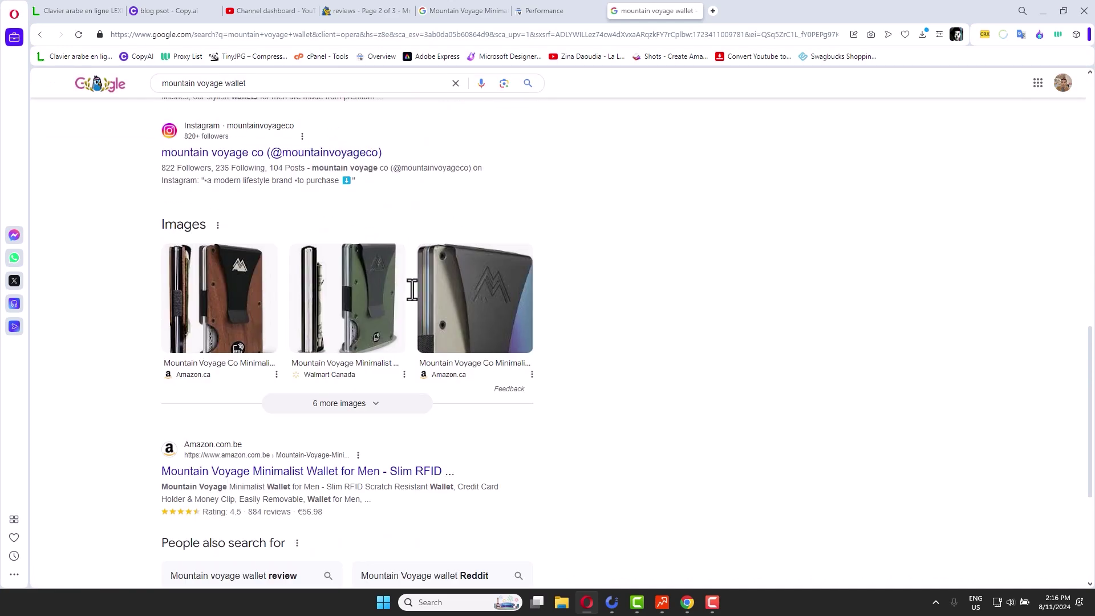
scroll(411, 289, "down", 4)
scroll(410, 296, "up", 4)
scroll(411, 297, "up", 5)
scroll(412, 289, "up", 4)
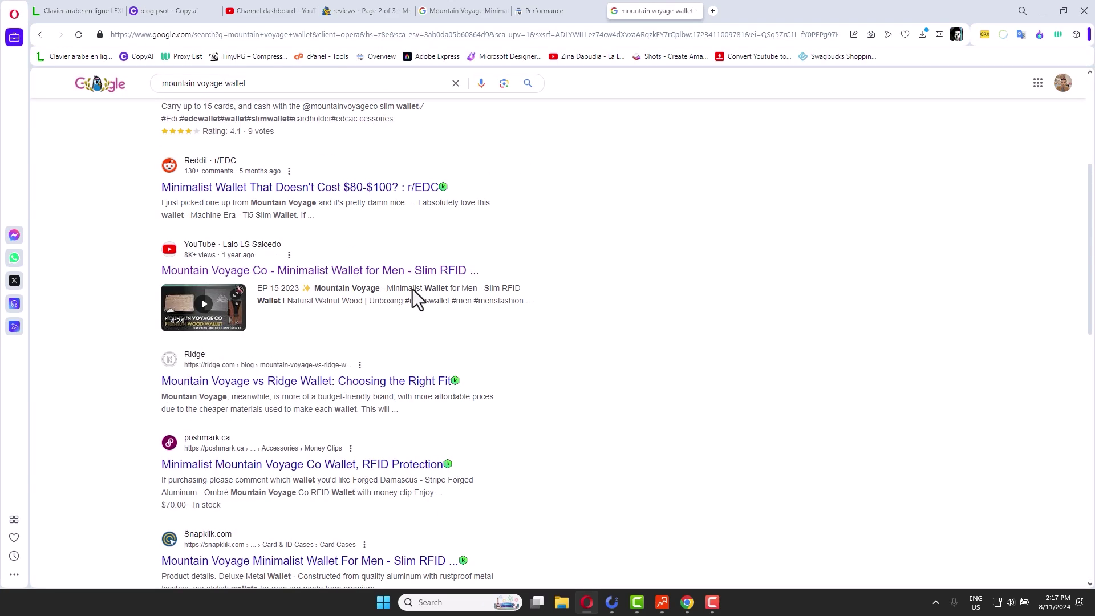
scroll(413, 289, "up", 3)
scroll(413, 289, "up", 2)
scroll(412, 289, "down", 5)
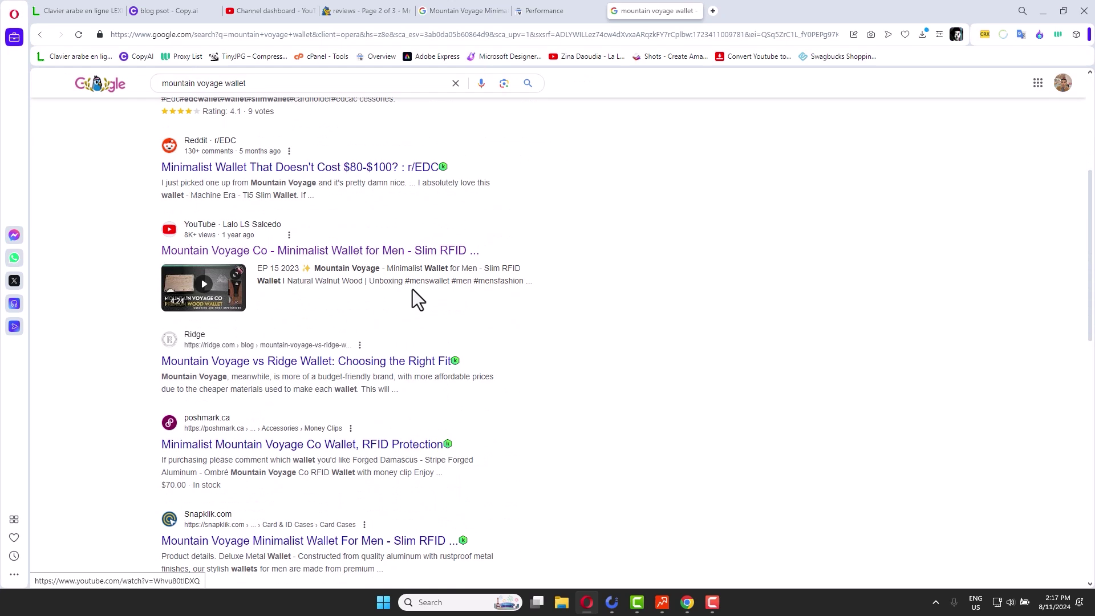
scroll(411, 290, "down", 3)
scroll(412, 290, "down", 5)
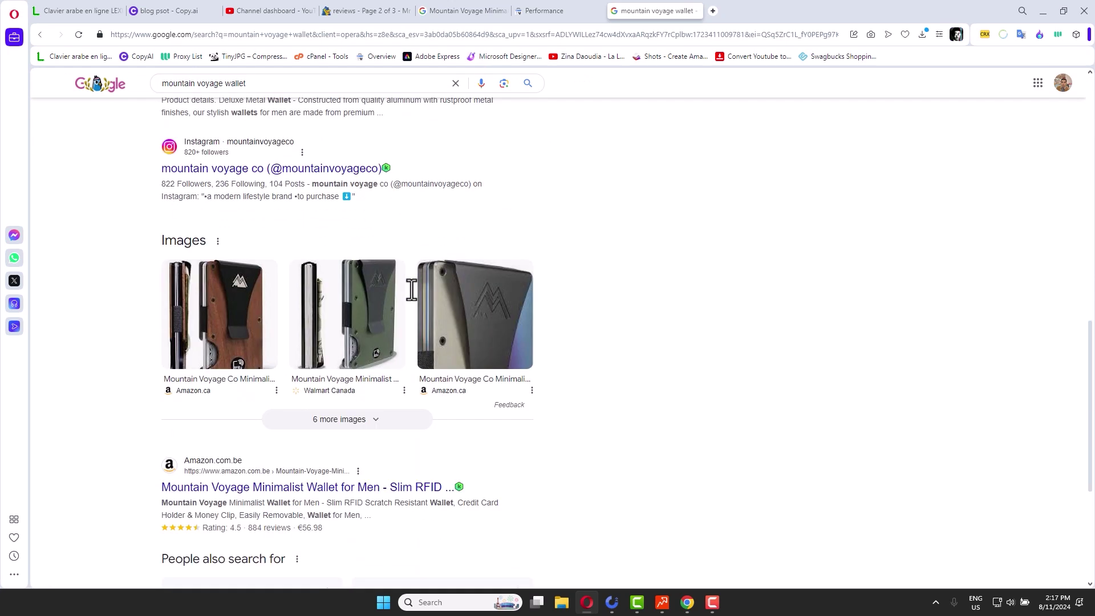
scroll(412, 289, "down", 5)
left_click(444, 497)
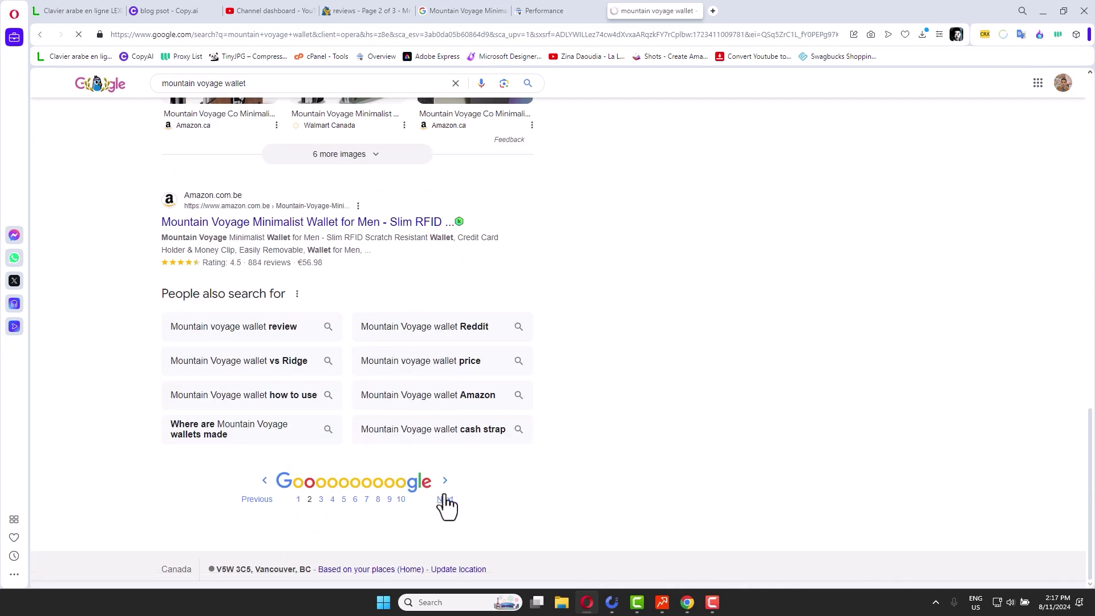
scroll(456, 370, "down", 3)
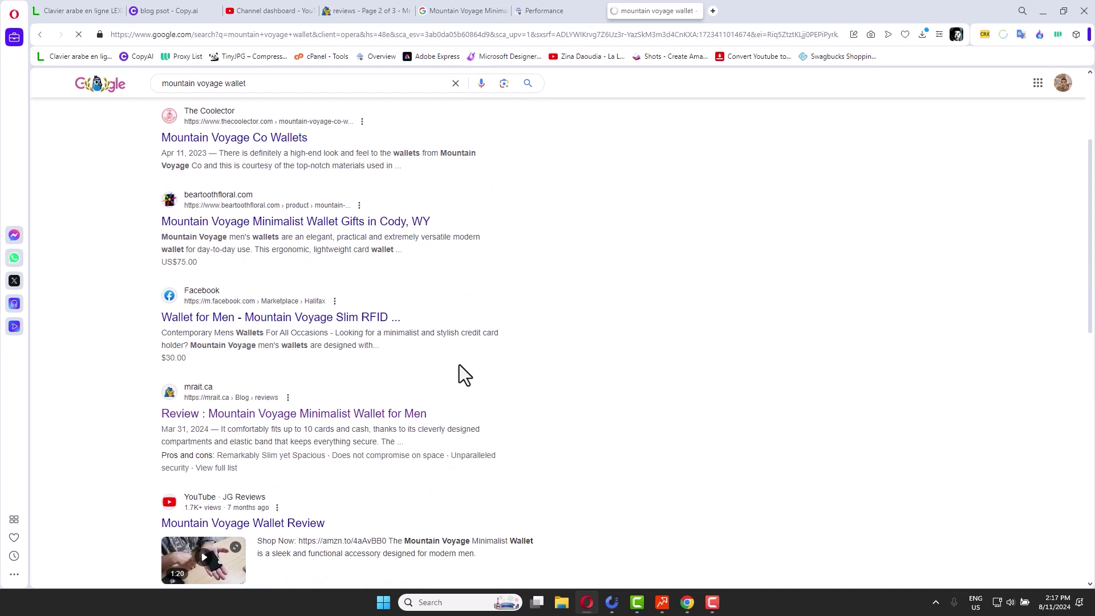
scroll(457, 365, "down", 4)
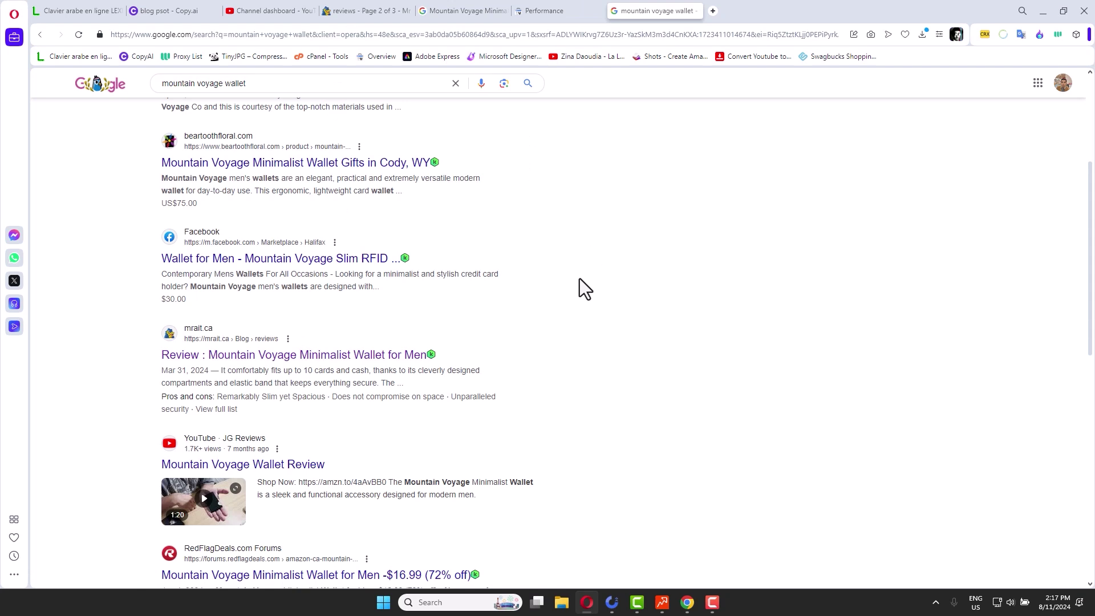
Maximize Insight Analyzer and show the PAA Extractor tab listing 118 questions
left_click(613, 602)
mouse_move(934, 29)
left_mouse_down()
mouse_move(820, 33)
mouse_move(669, 70)
mouse_move(586, 105)
left_mouse_up()
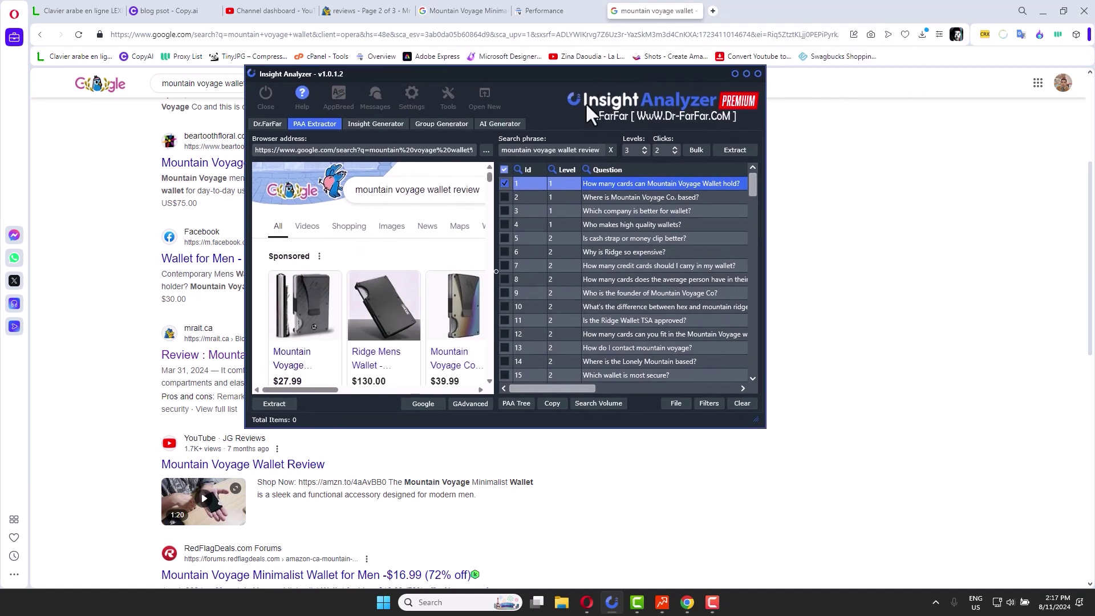
double_click(732, 79)
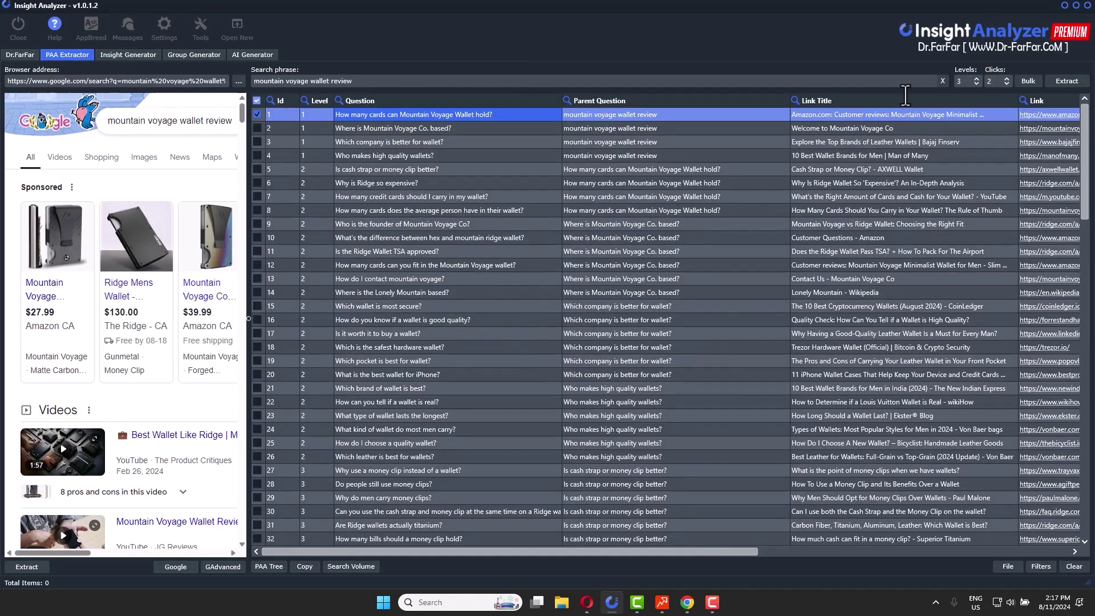
left_click(19, 55)
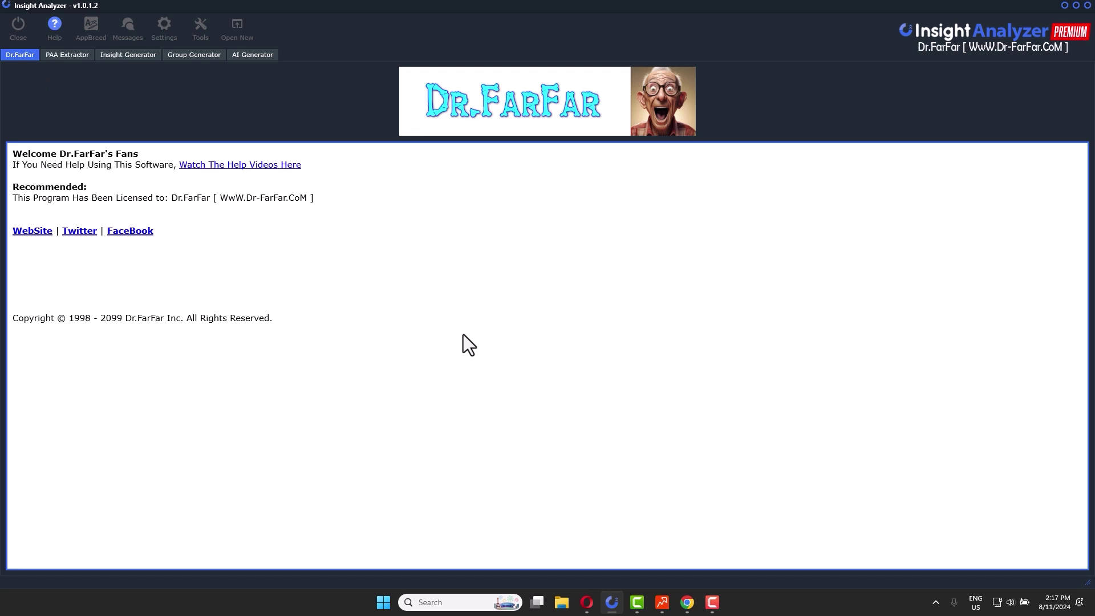
left_click(70, 58)
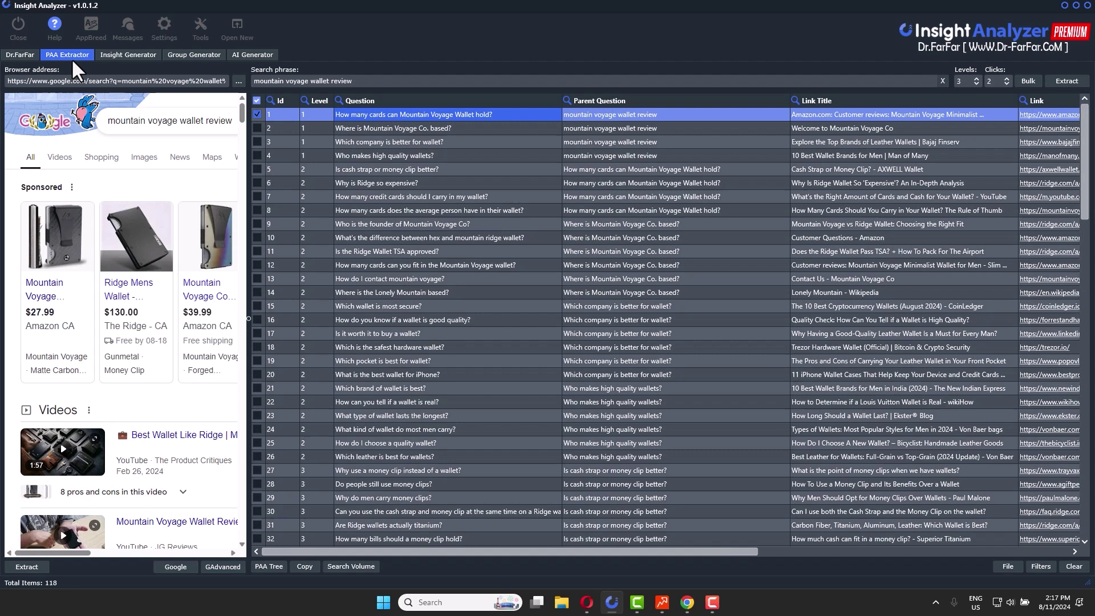
Shorten the search phrase to 'mountain voyage wallet' by deleting 'review'
left_click_drag(339, 81, 239, 82)
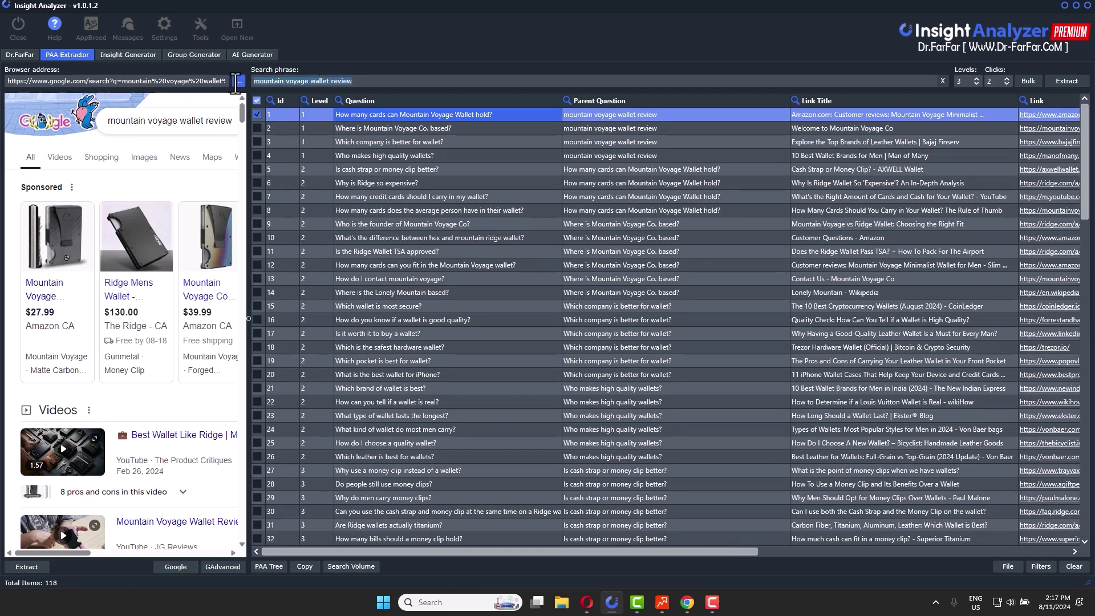
left_click(354, 84)
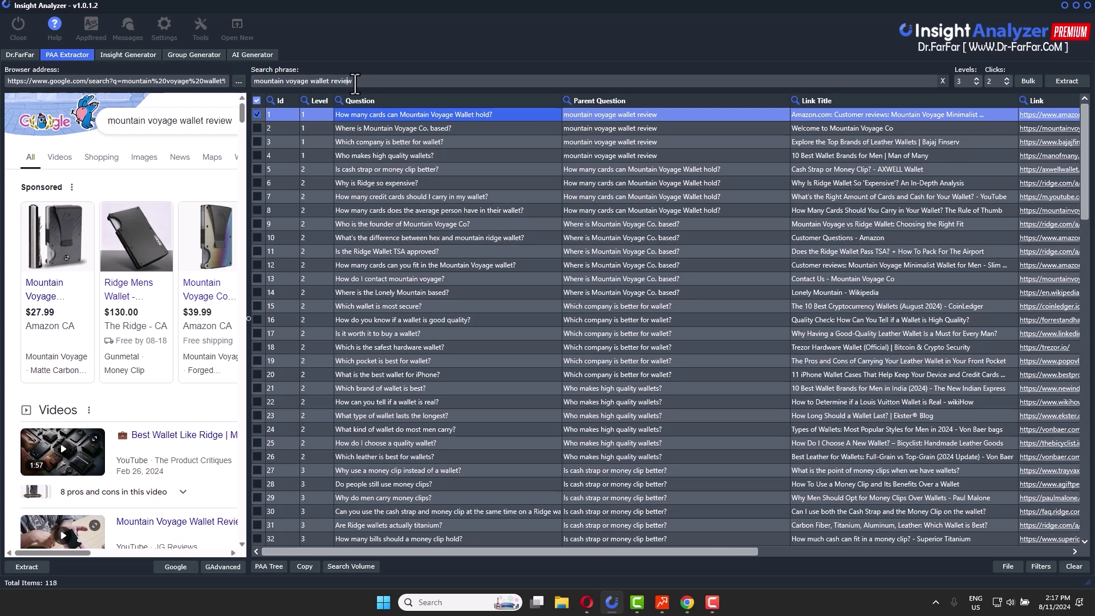
key("BackSpace")
Extract questions with 3 levels and 2 clicks, agreeing to clear the old grid
left_click(967, 80)
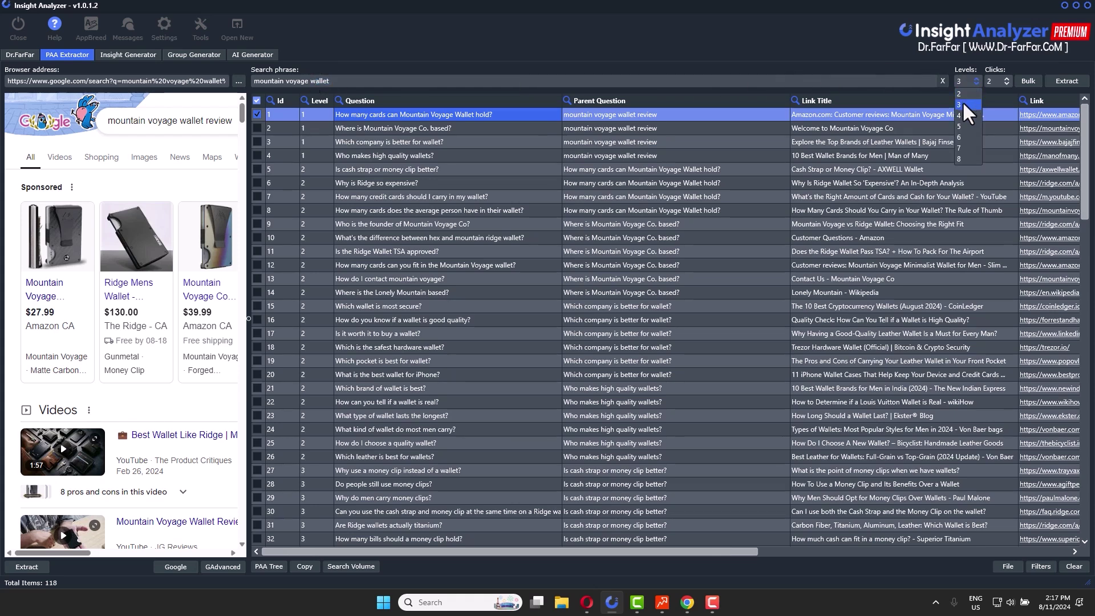
left_click(995, 81)
left_click(990, 104)
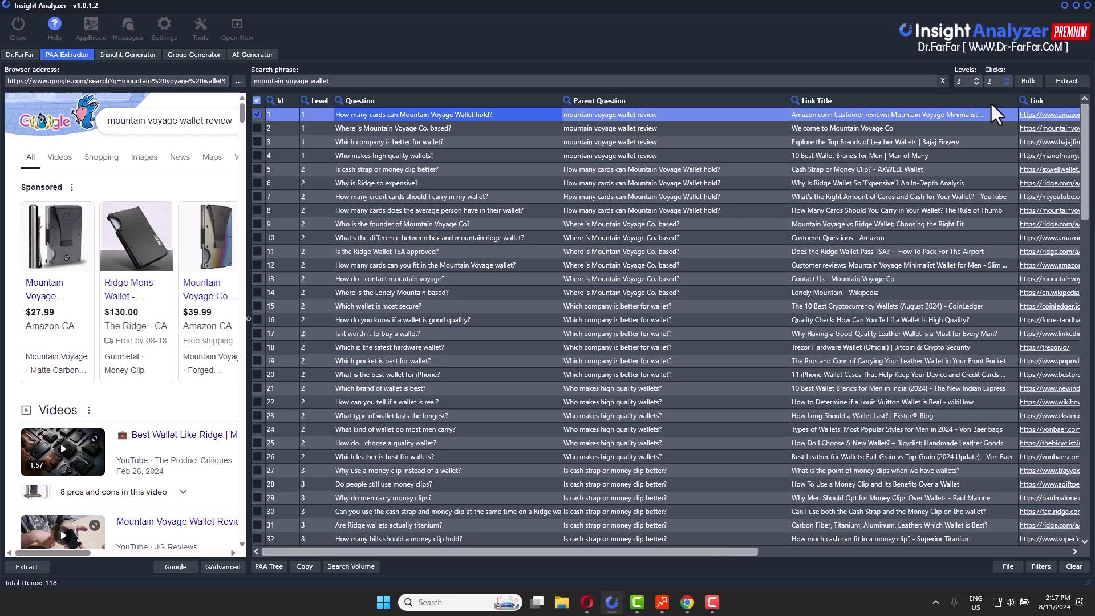
left_click(1058, 81)
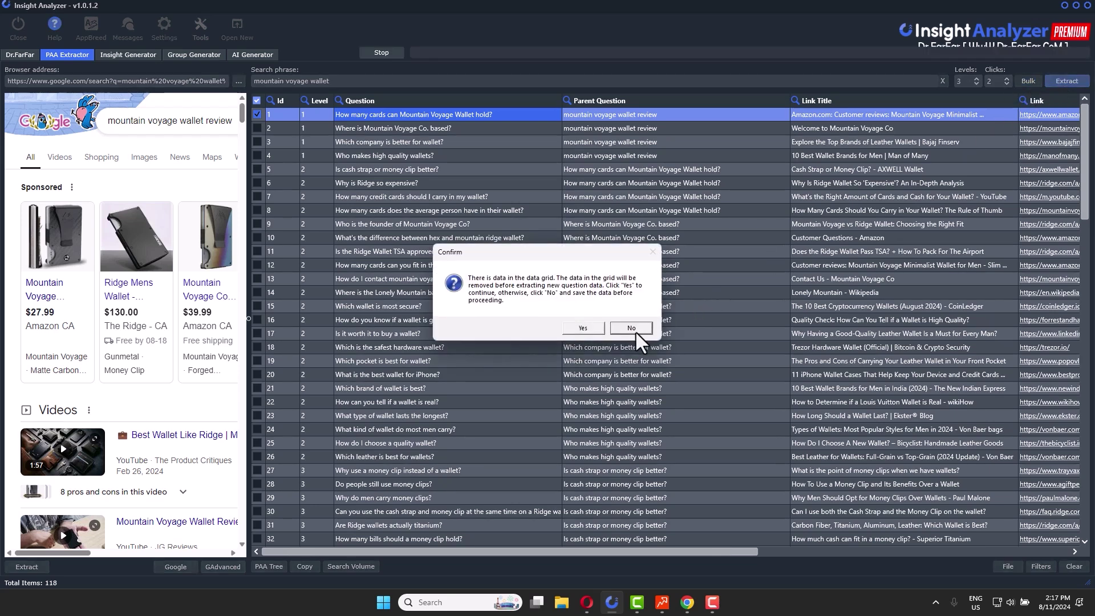
left_click(635, 331)
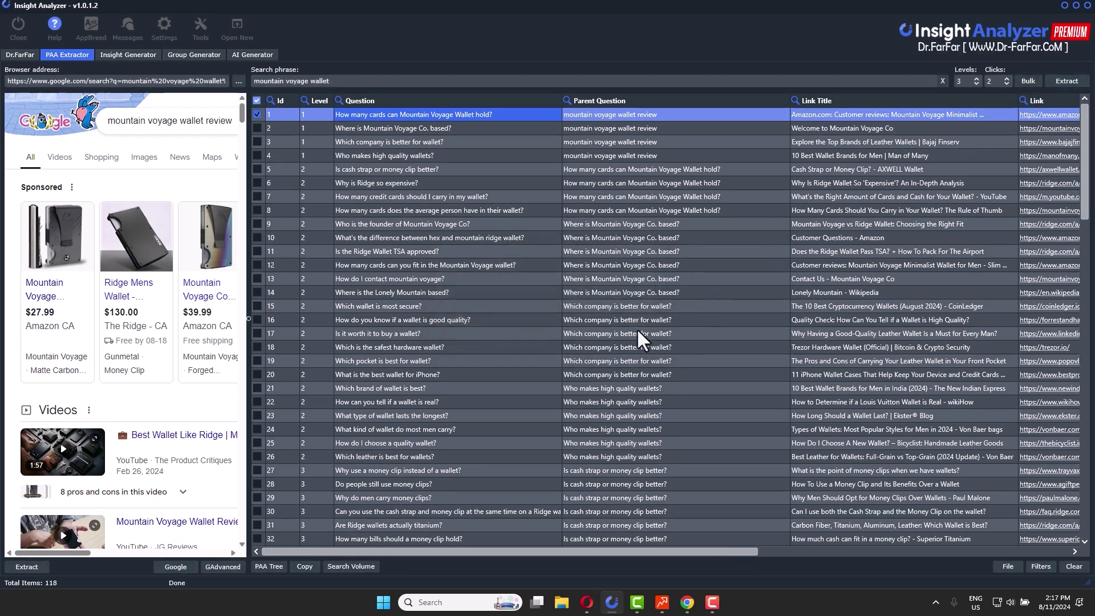
left_click(1060, 80)
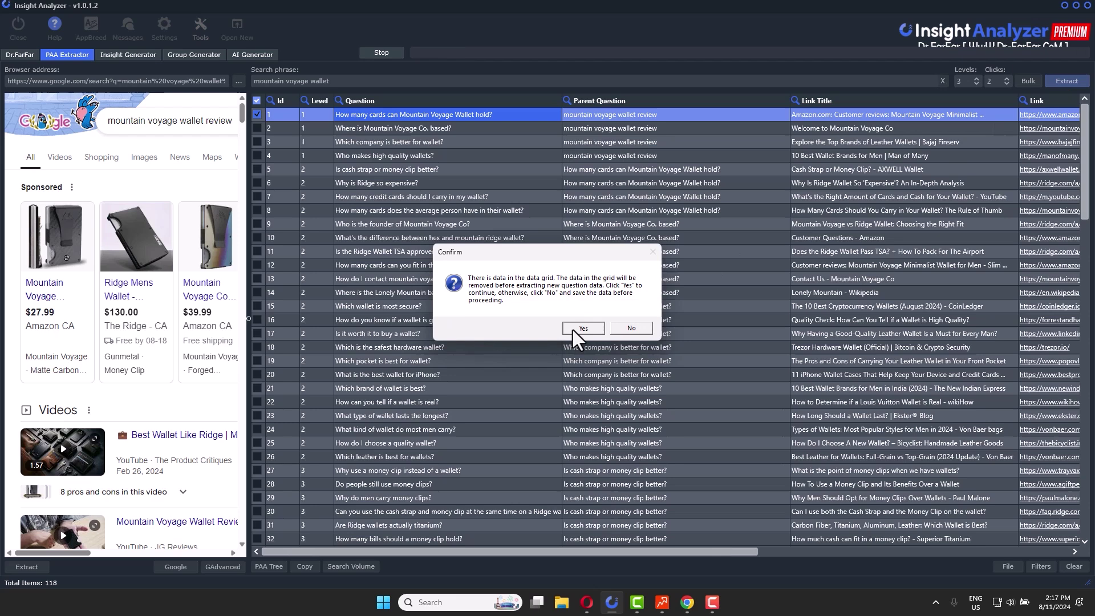
left_click(573, 330)
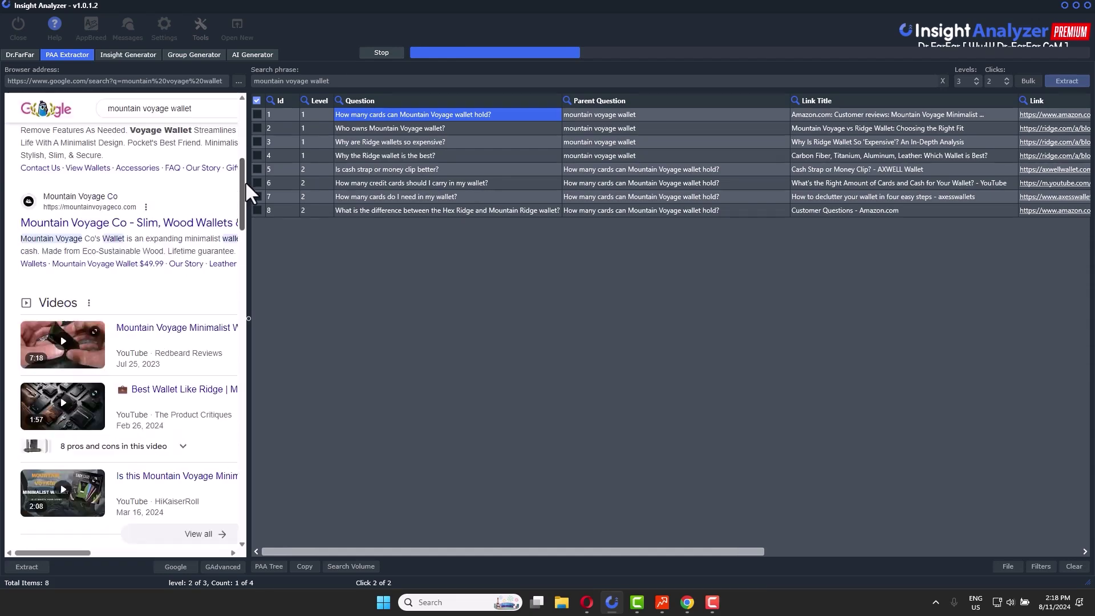
left_click_drag(240, 152, 241, 111)
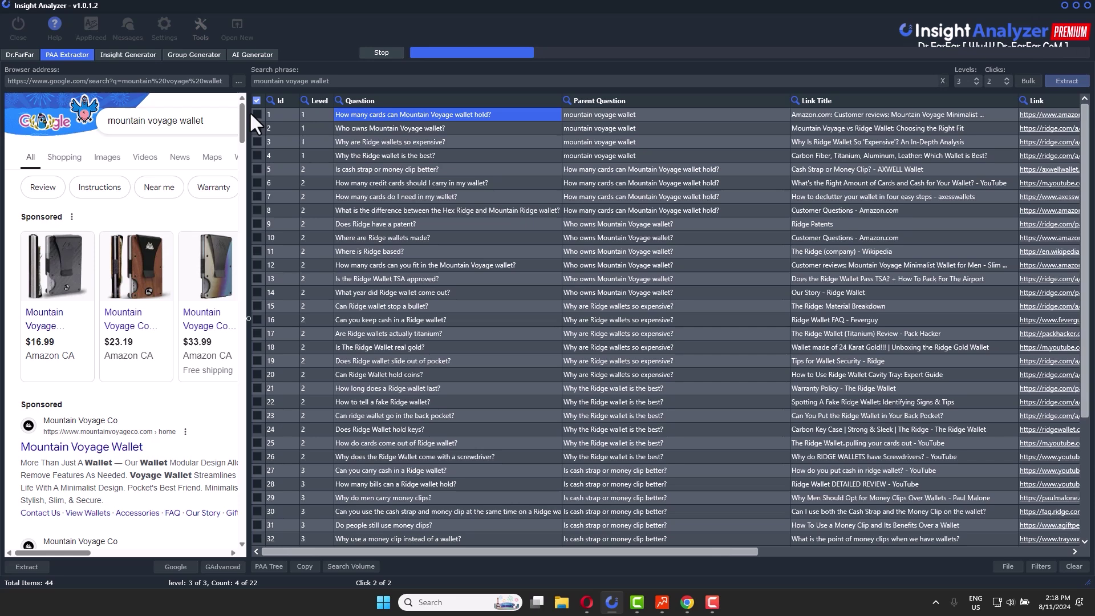
Scroll through the 50 extracted questions in the grid
left_click(384, 55)
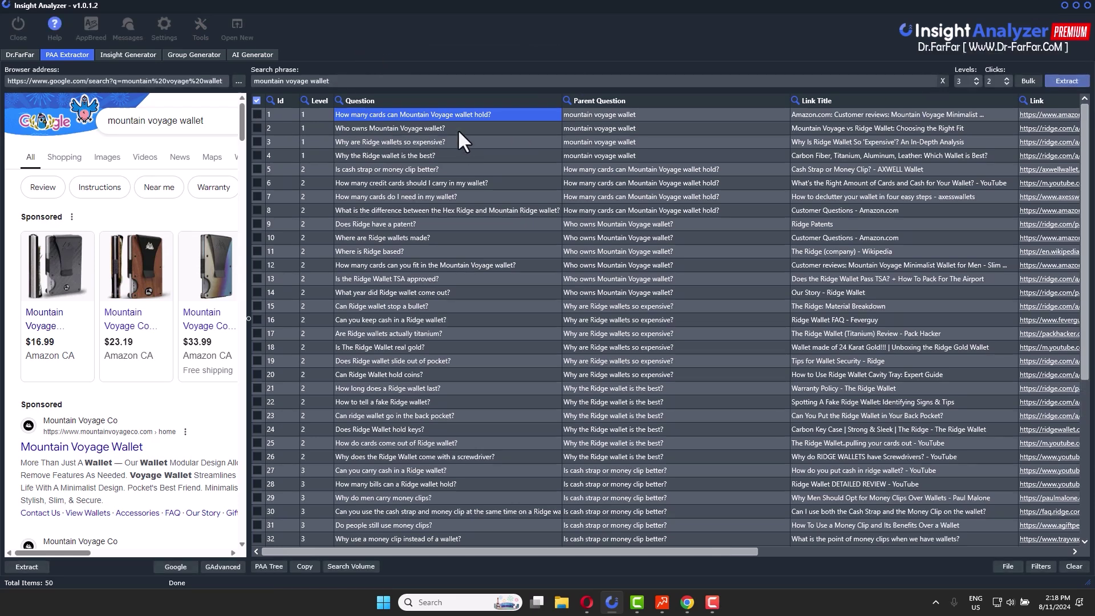
scroll(422, 125, "down", 1)
scroll(409, 142, "down", 1)
scroll(409, 144, "up", 1)
scroll(409, 144, "up", 1)
scroll(408, 144, "down", 2)
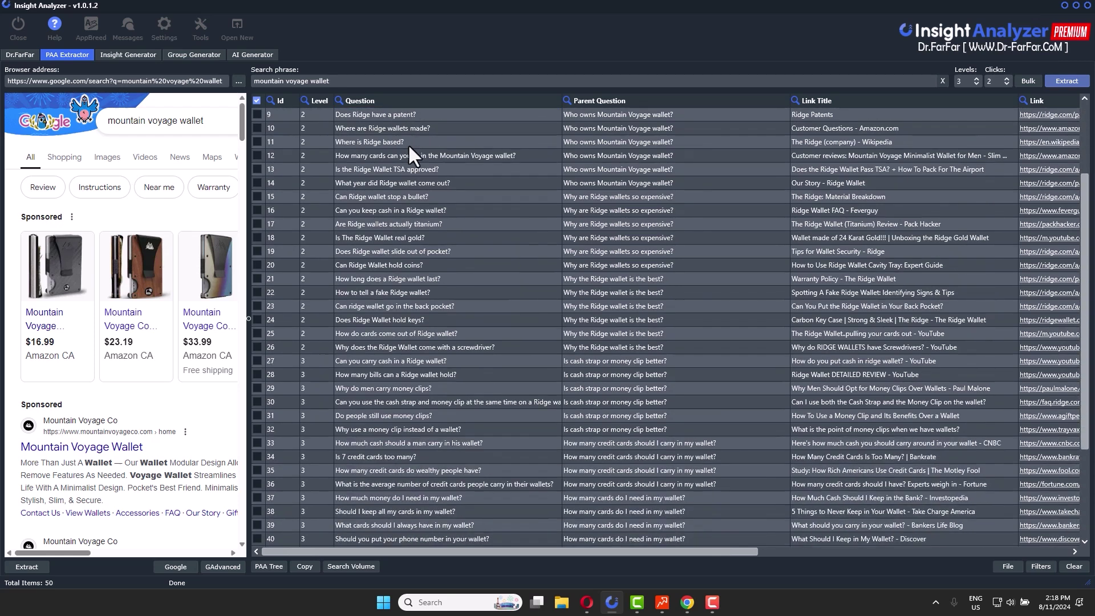
scroll(409, 144, "down", 1)
scroll(408, 144, "down", 1)
scroll(408, 144, "down", 1)
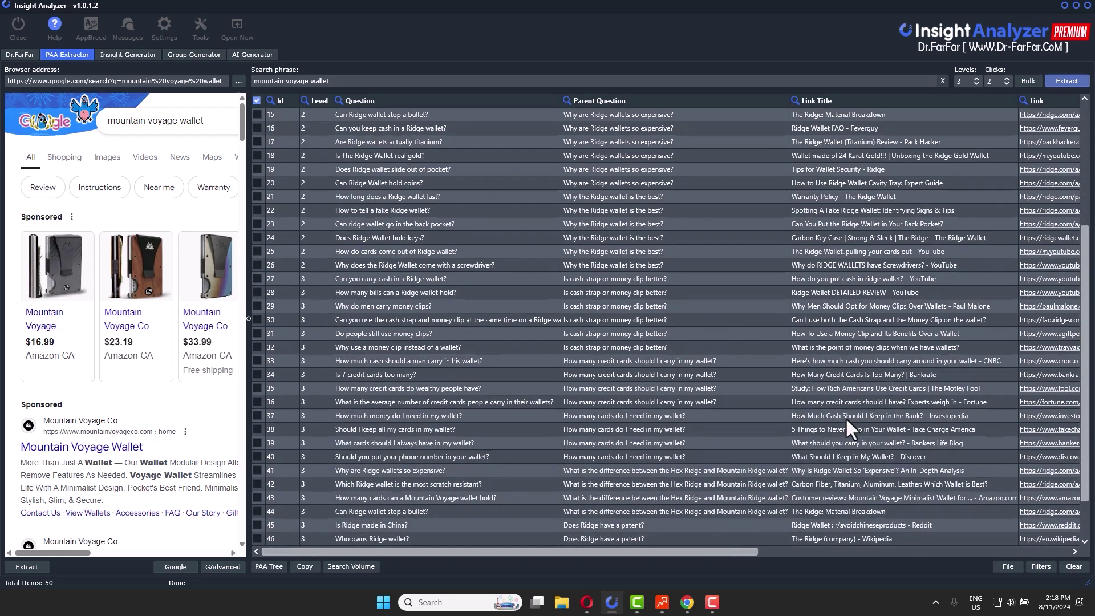
Save the questions as a TXT file on the Desktop
left_click(997, 563)
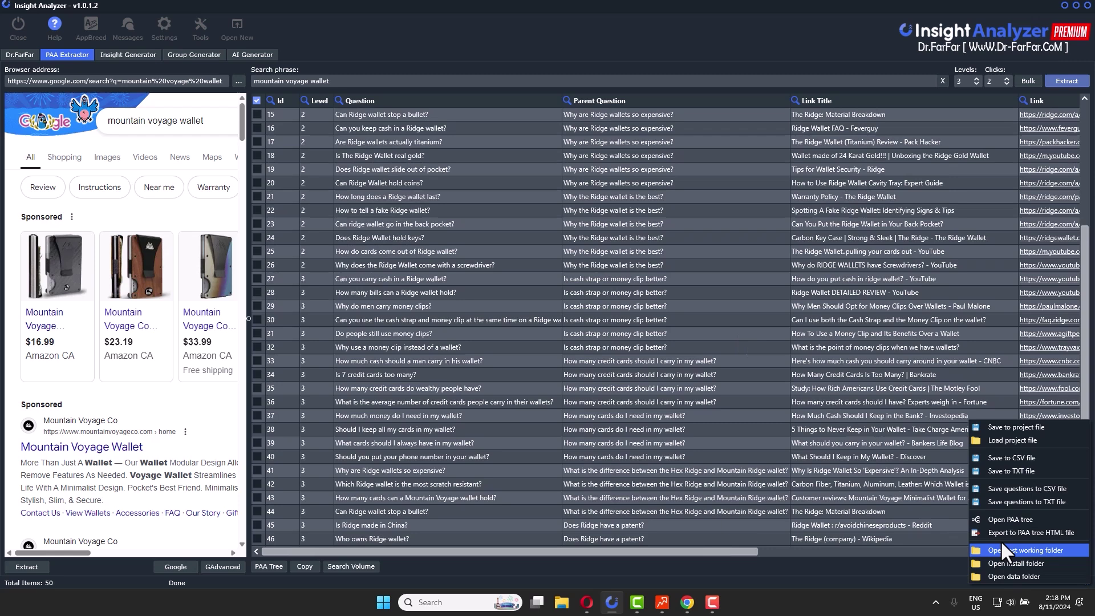
left_click(1022, 462)
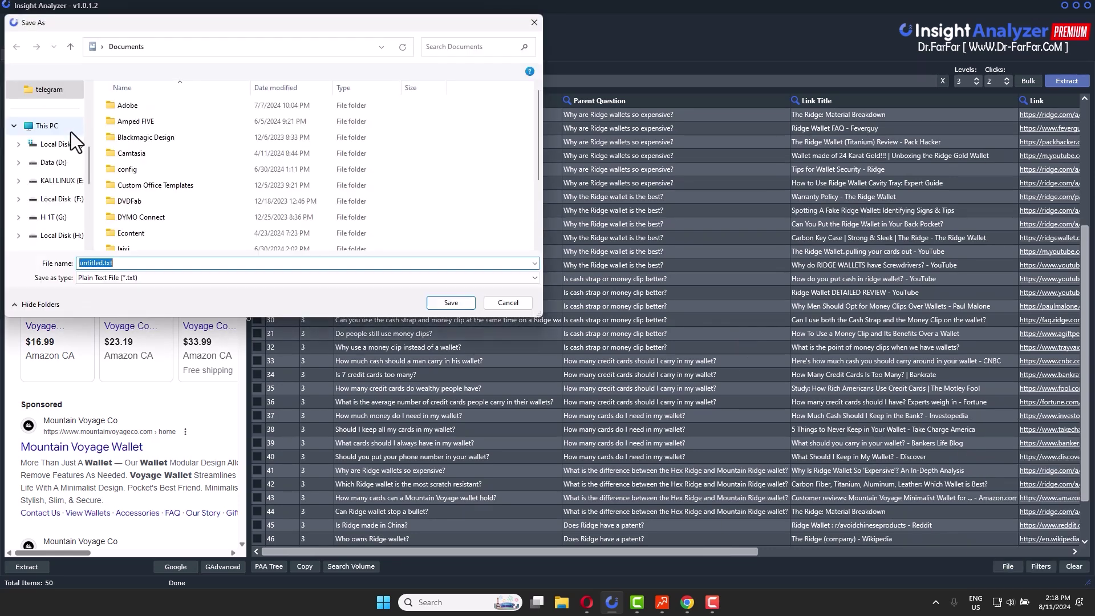
scroll(57, 137, "up", 3)
left_click(50, 147)
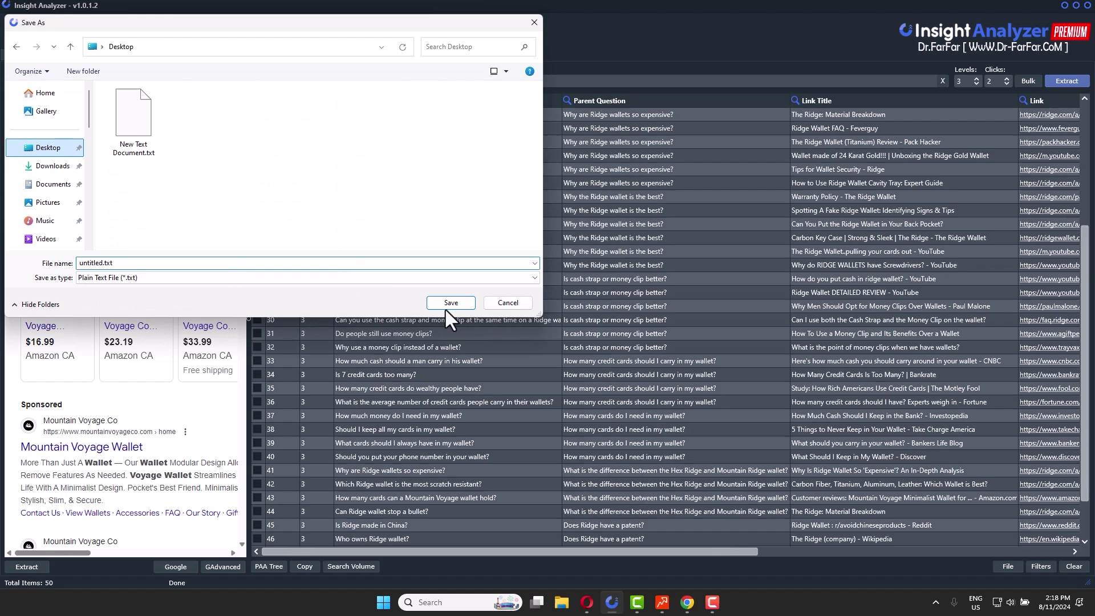
left_click(449, 303)
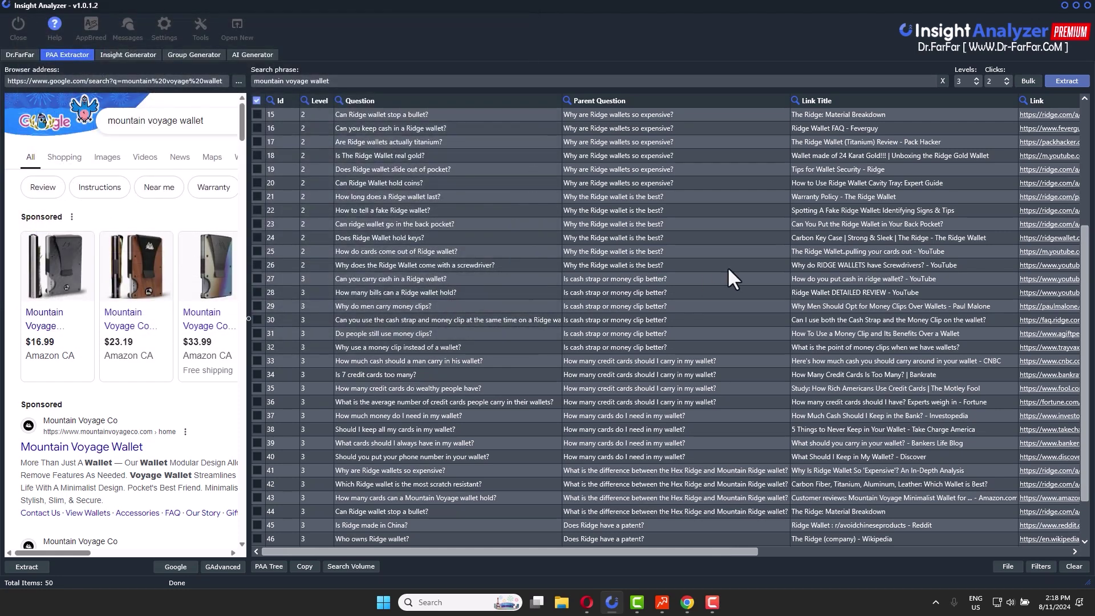
left_click(1002, 570)
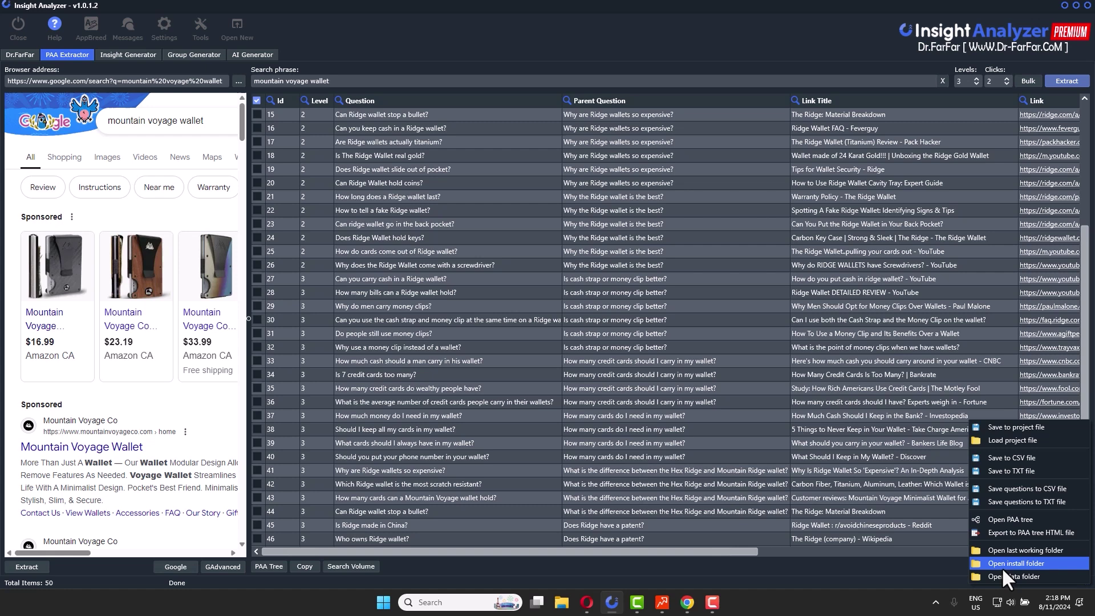
Open the PAA tree, zoom into the how-many-cards question node, then return to Opera
left_click(1018, 519)
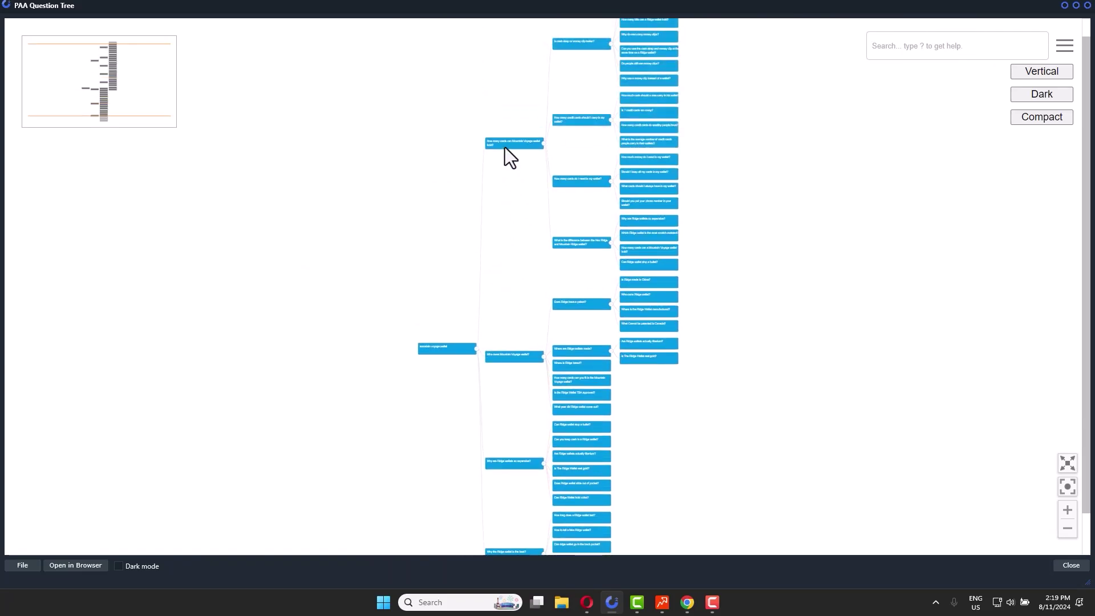
double_click(504, 147)
left_click(459, 111)
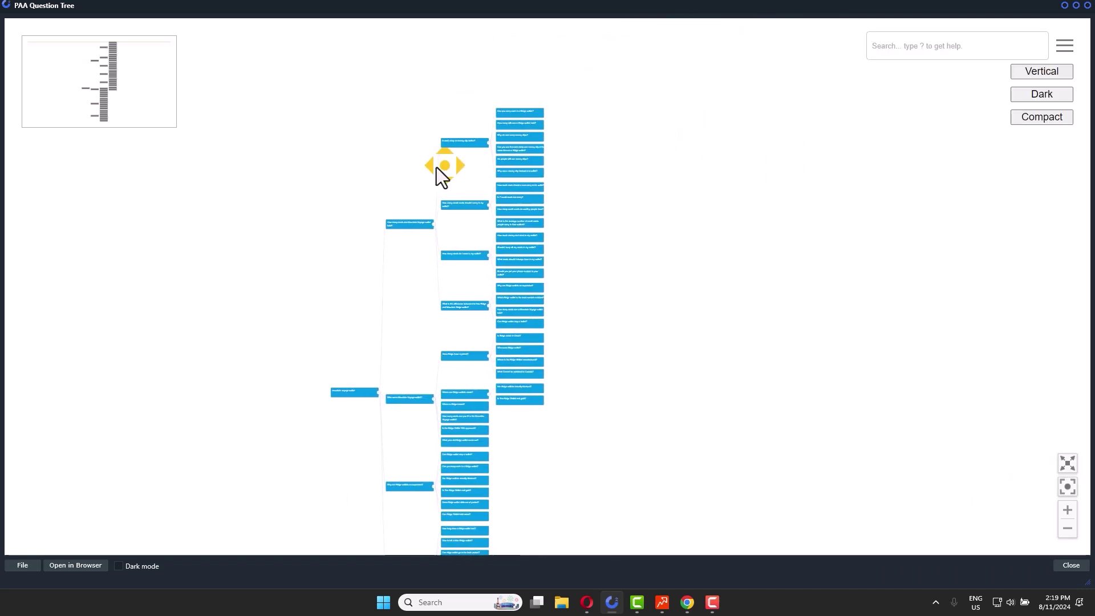
left_click_drag(436, 166, 463, 100)
scroll(464, 100, "up", 3)
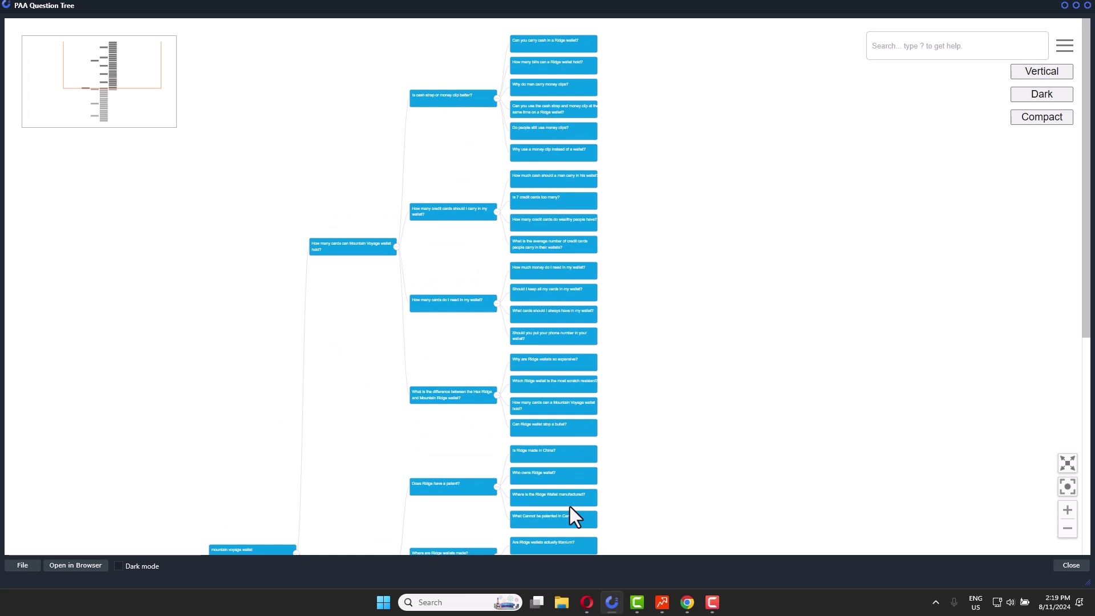
left_click(587, 603)
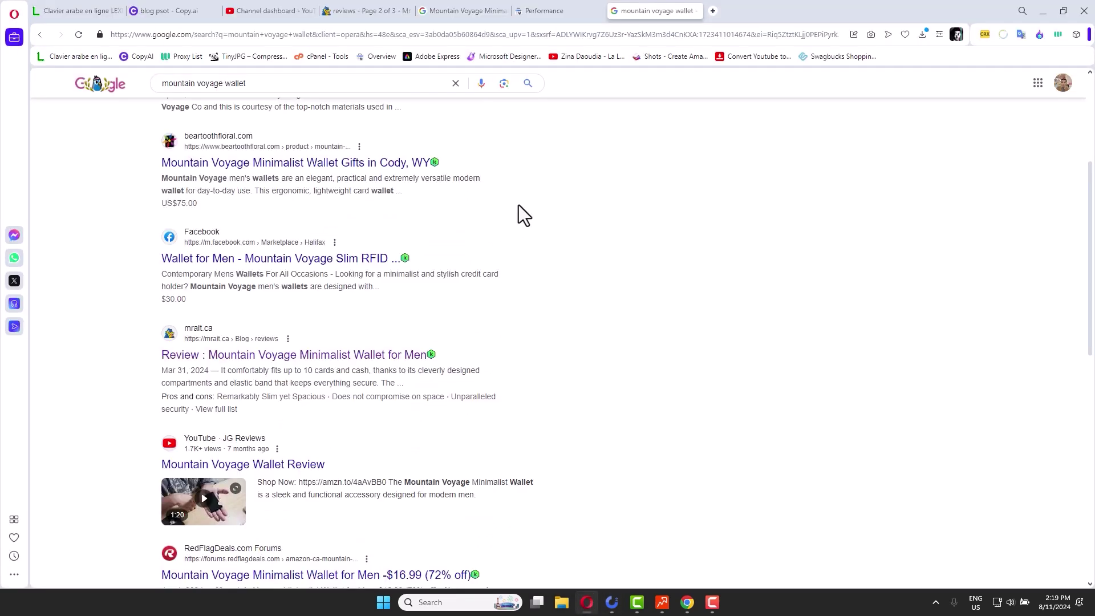
Switch among the mrait.ca reviews, Search Console and Google results tabs
left_click(394, 8)
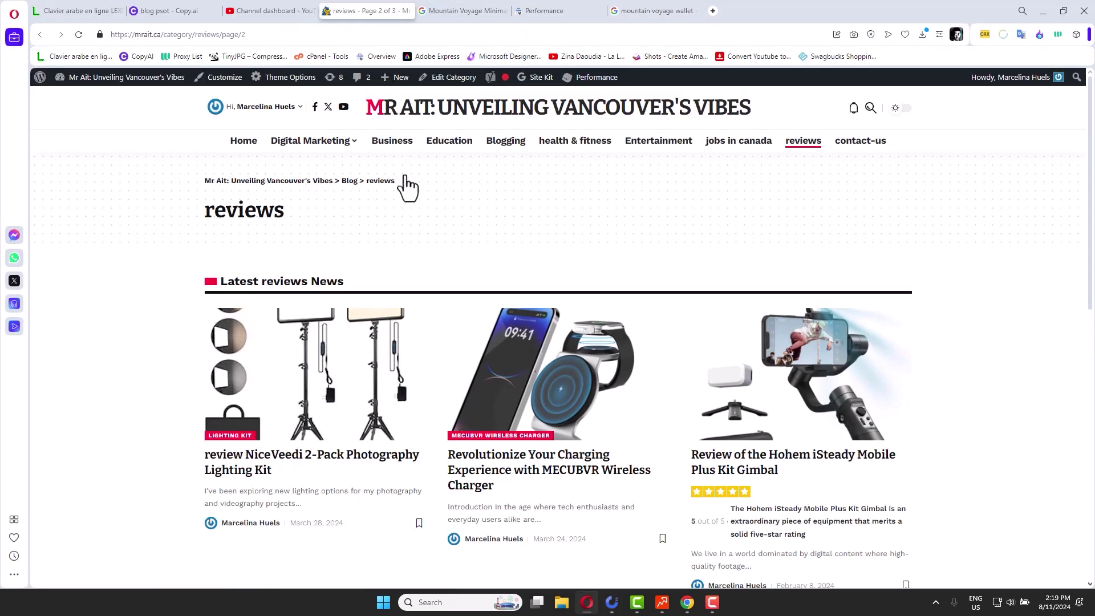
left_click(544, 10)
left_click(648, 9)
left_click(570, 6)
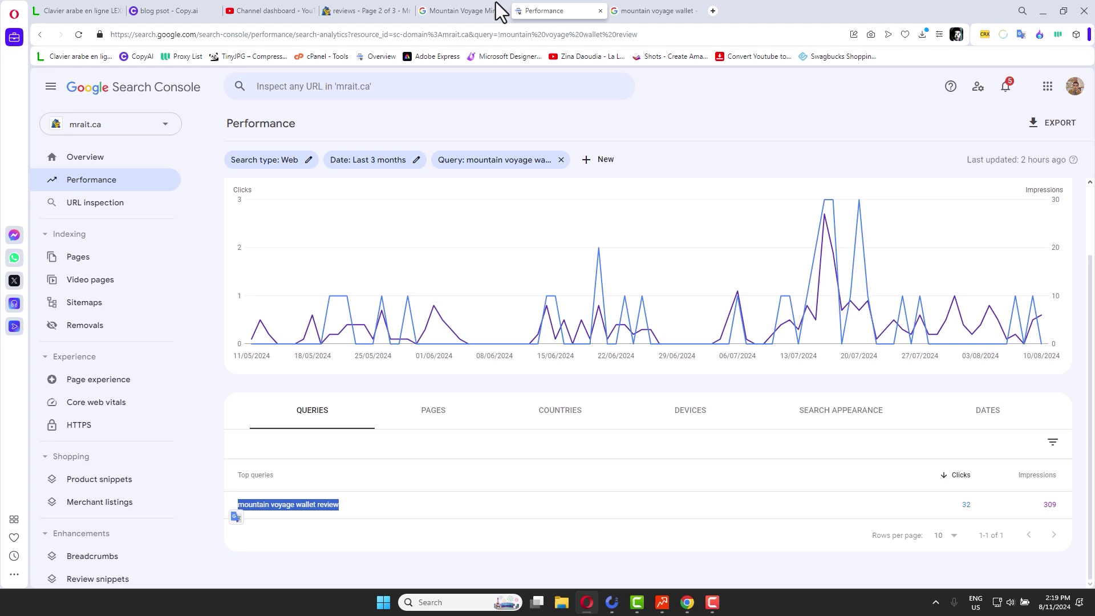
left_click(384, 6)
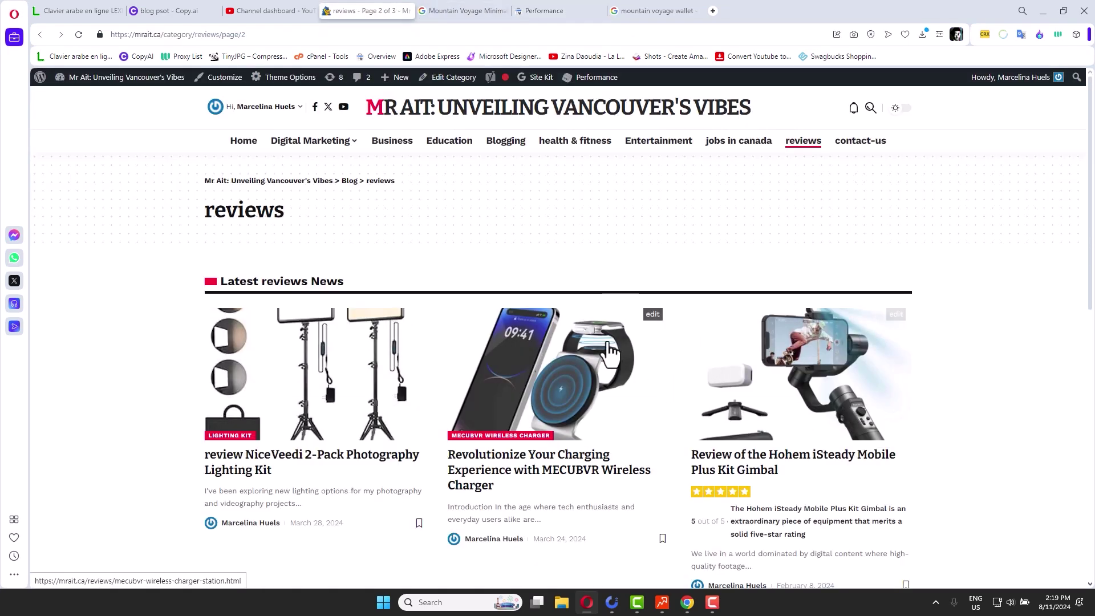
scroll(696, 457, "down", 5)
left_click(687, 602)
Open the Mountain Voyage Minimalist Wallet review and scroll through its intro and contents
left_click(694, 611)
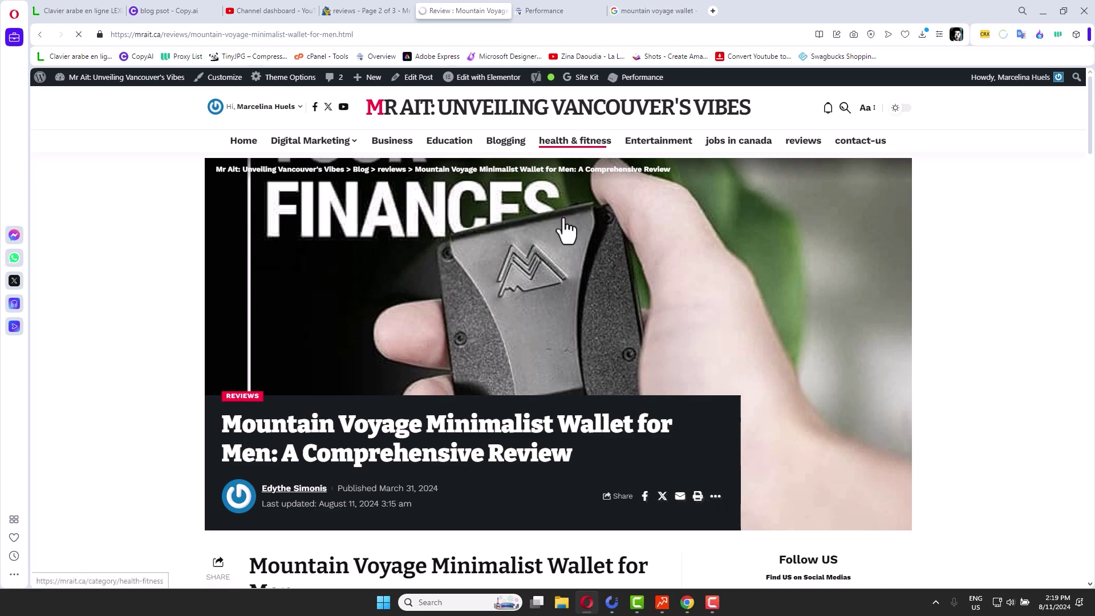
scroll(562, 228, "down", 5)
left_click_drag(371, 196, 465, 310)
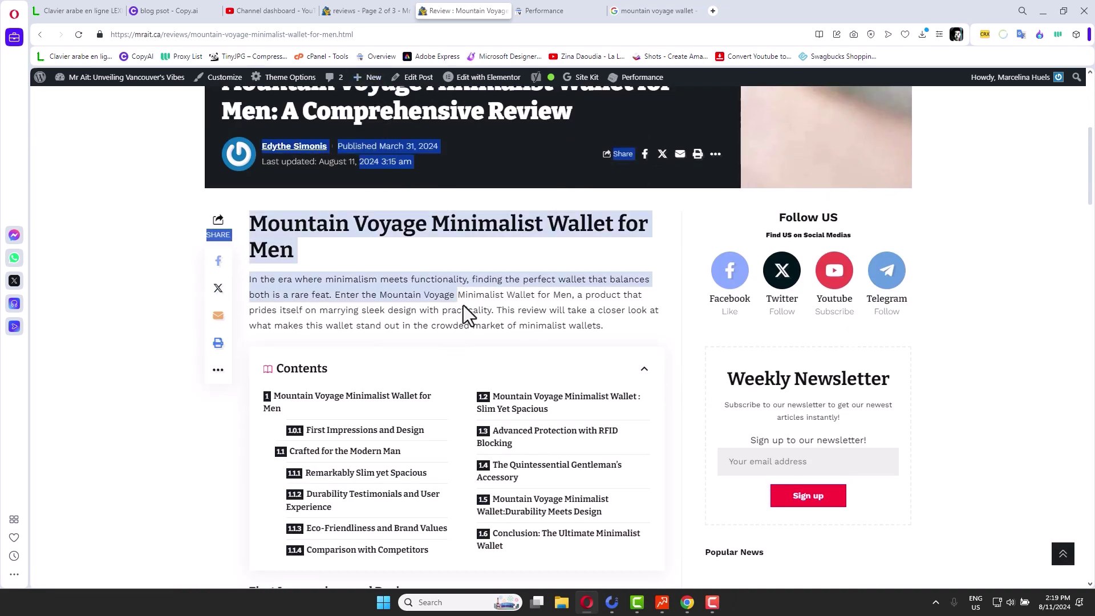
scroll(471, 310, "down", 5)
scroll(471, 310, "down", 5)
Pan the PAA tree to the cash strap question and view its details
left_click(661, 603)
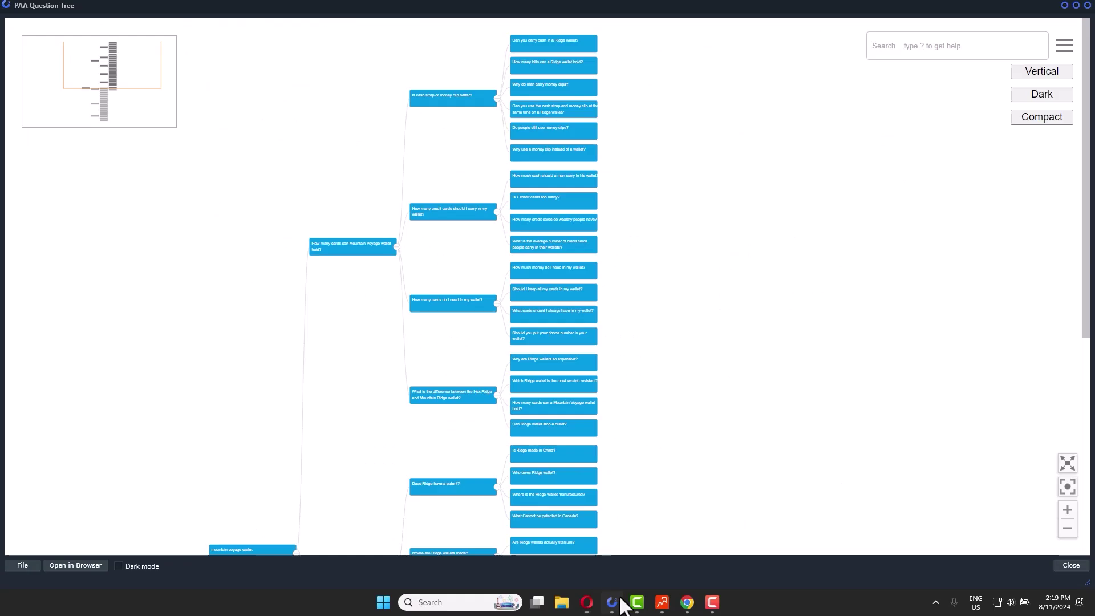
scroll(481, 197, "up", 3)
scroll(467, 217, "up", 3)
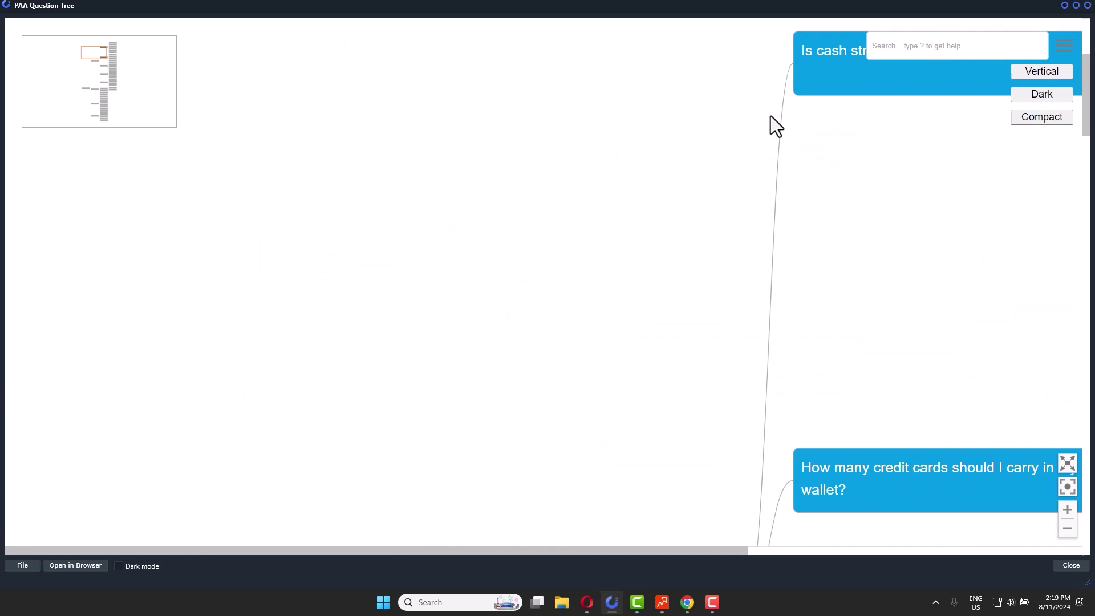
left_click_drag(770, 122, 330, 191)
left_click_drag(493, 123, 507, 151)
left_click(507, 151)
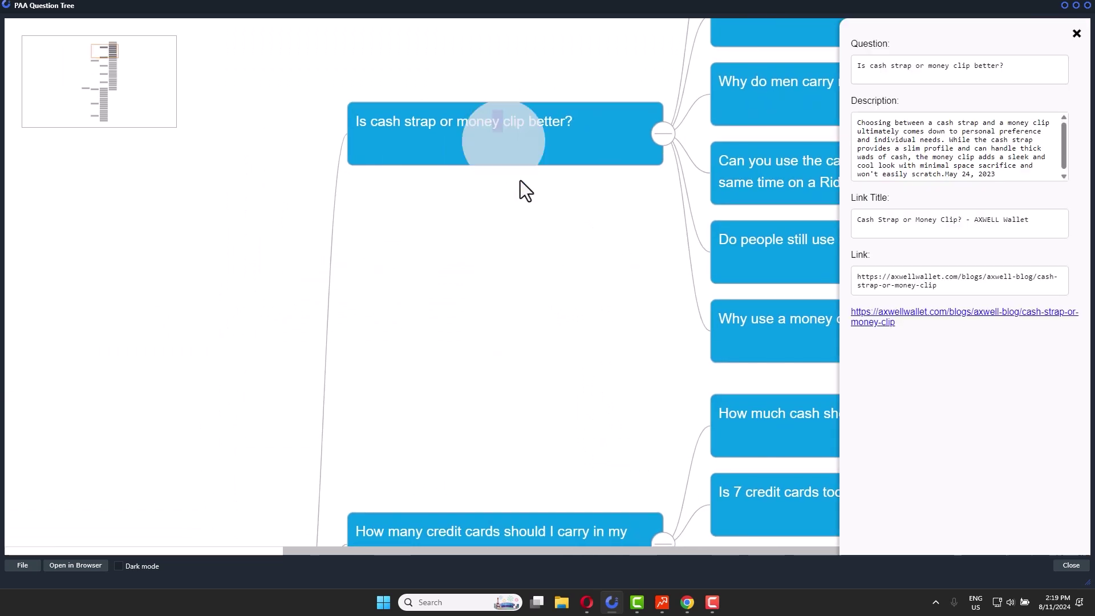
scroll(570, 211, "down", 3)
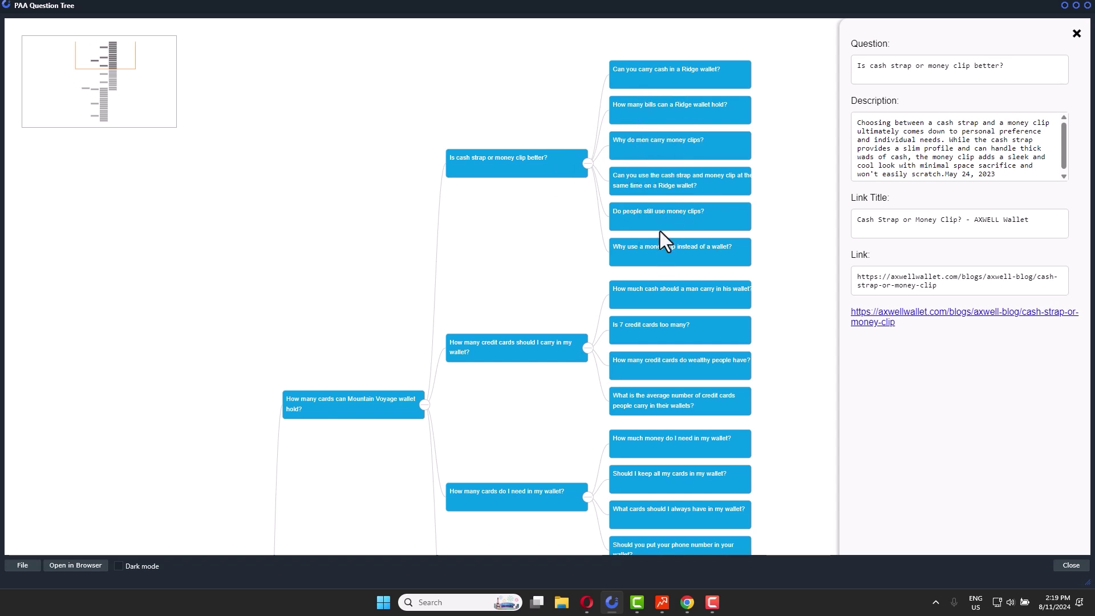
left_click_drag(673, 87, 680, 146)
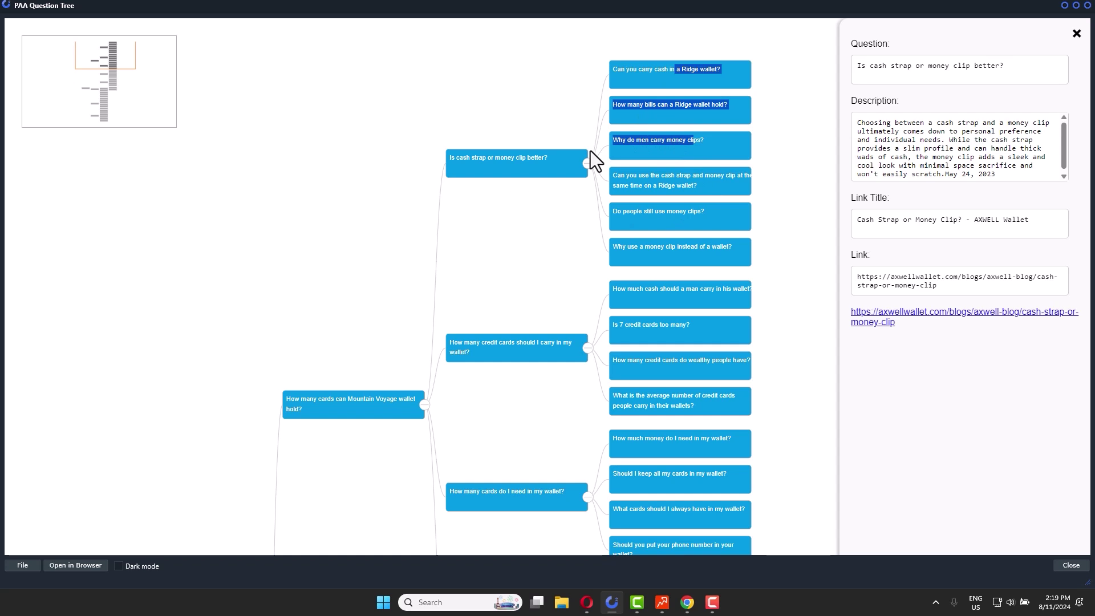
left_click_drag(551, 160, 490, 160)
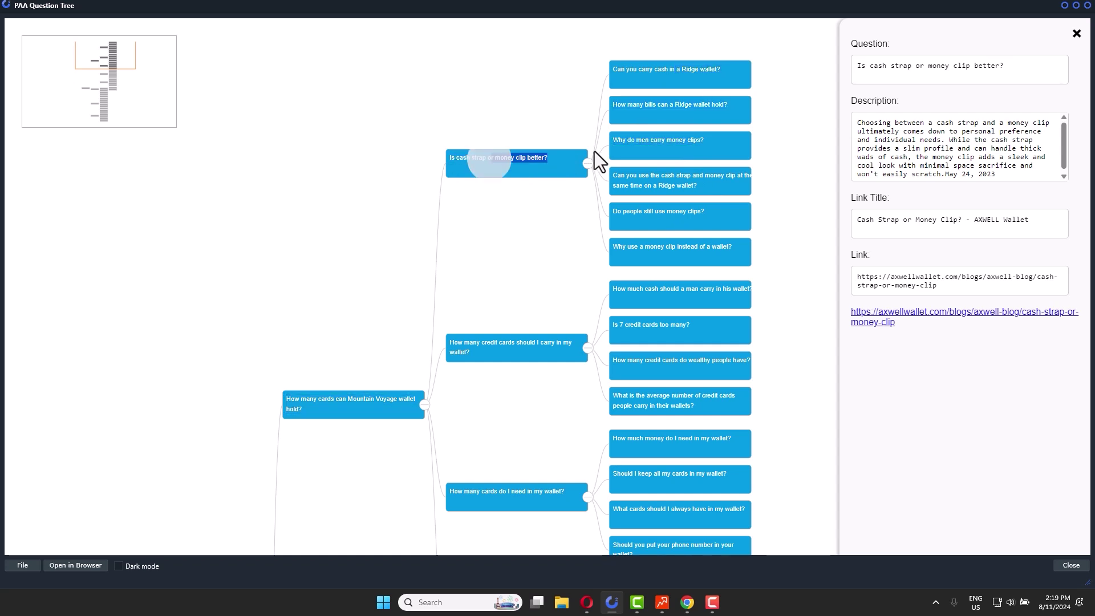
Inspect the Ridge wallet cash question and highlight the cash strap question text
scroll(672, 54, "down", 1)
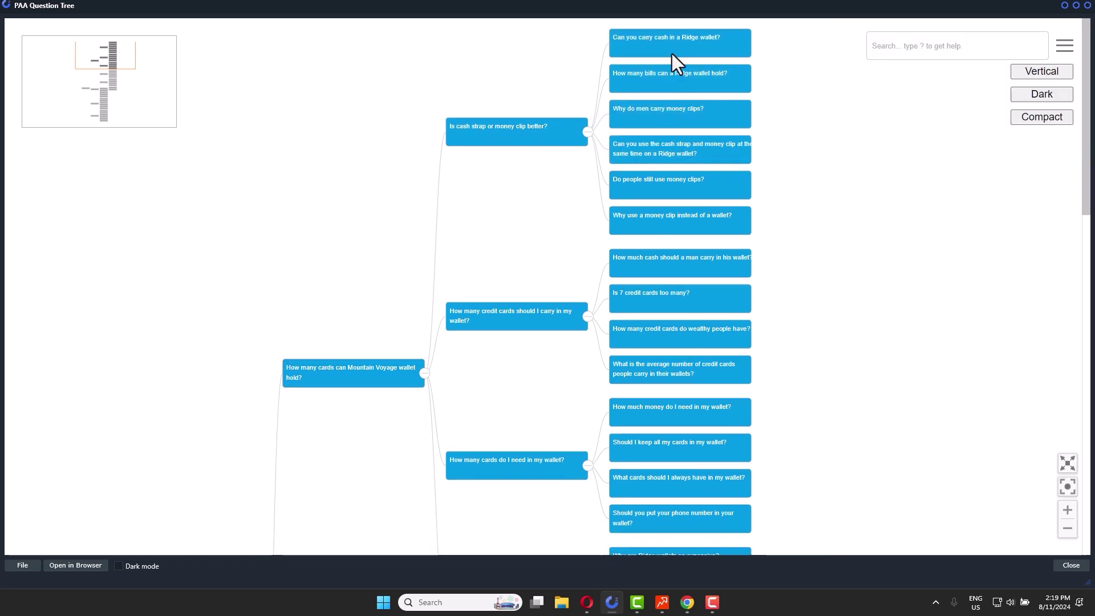
left_click(671, 47)
left_click_drag(556, 127, 530, 127)
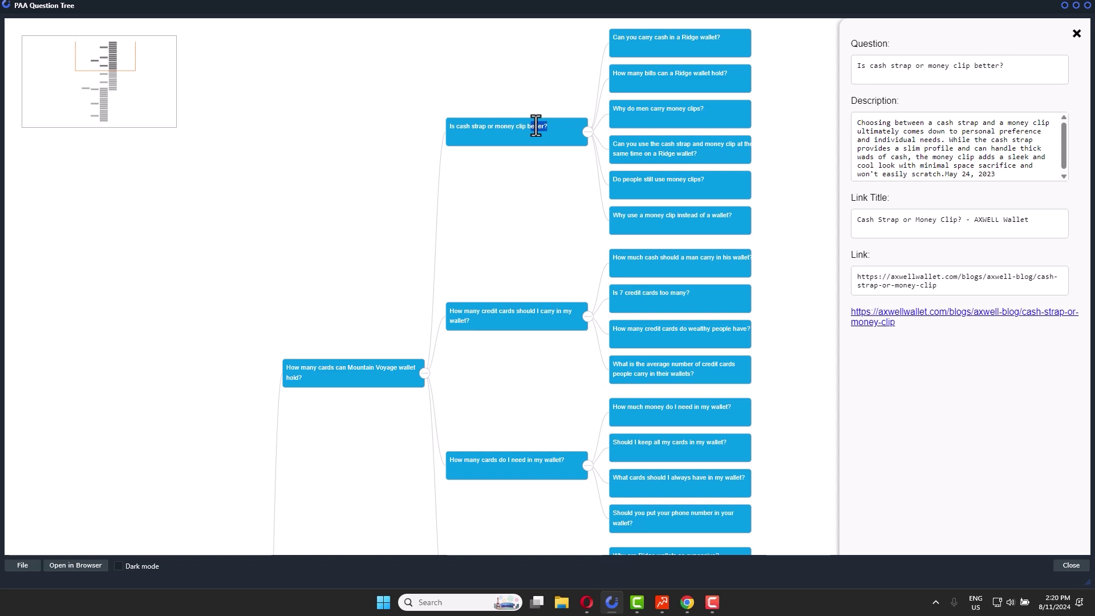
left_click_drag(525, 126, 432, 156)
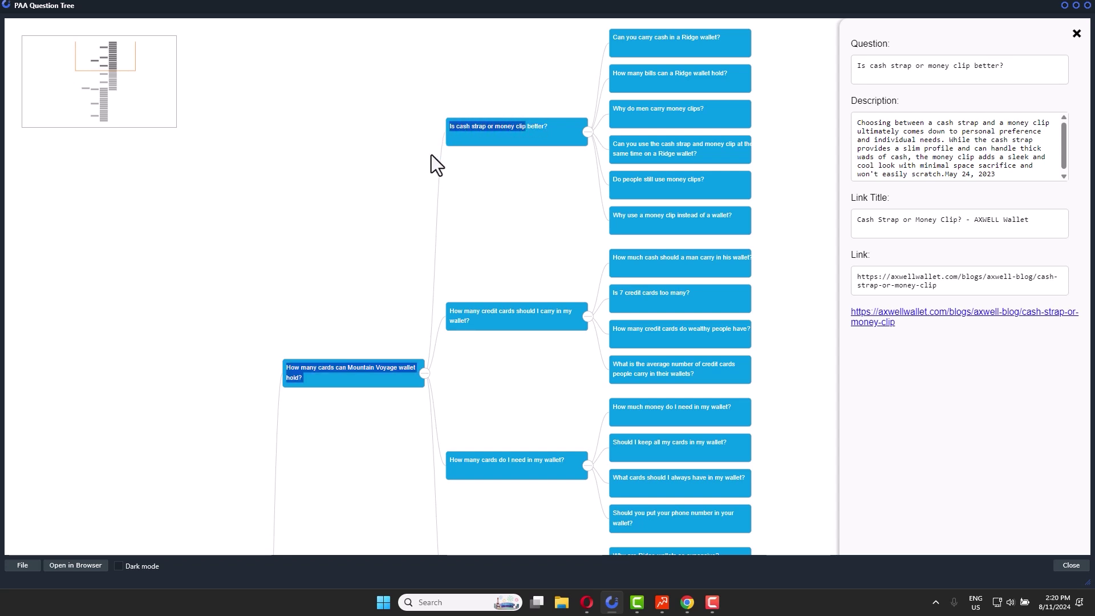
Check the Mountain Voyage cards question, then the root 'mountain voyage wallet' node details
left_click(363, 374)
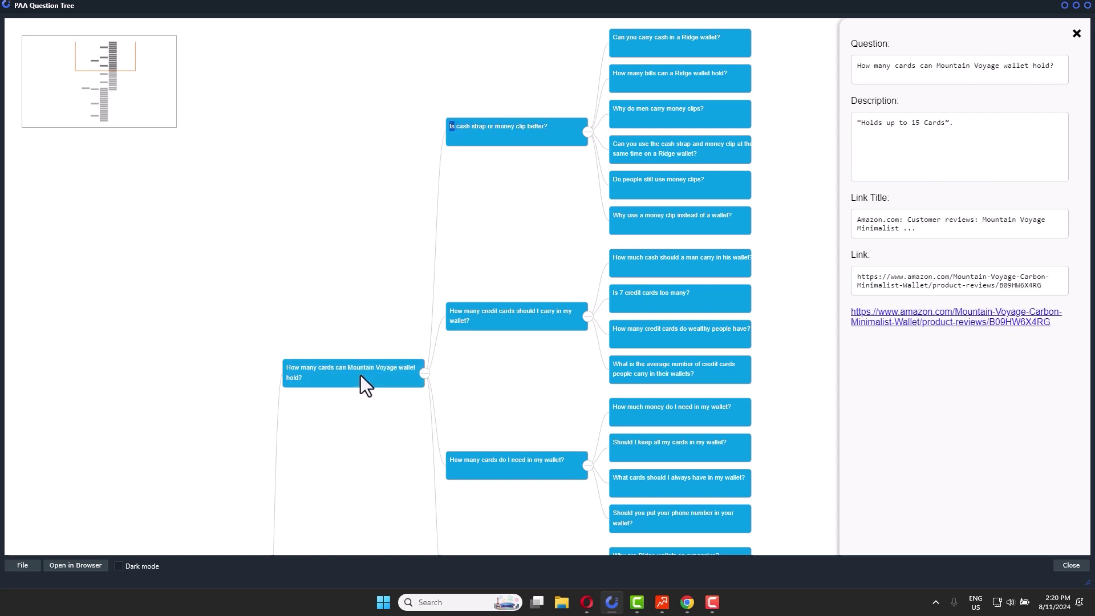
left_click_drag(360, 375, 515, 220)
scroll(442, 275, "down", 3)
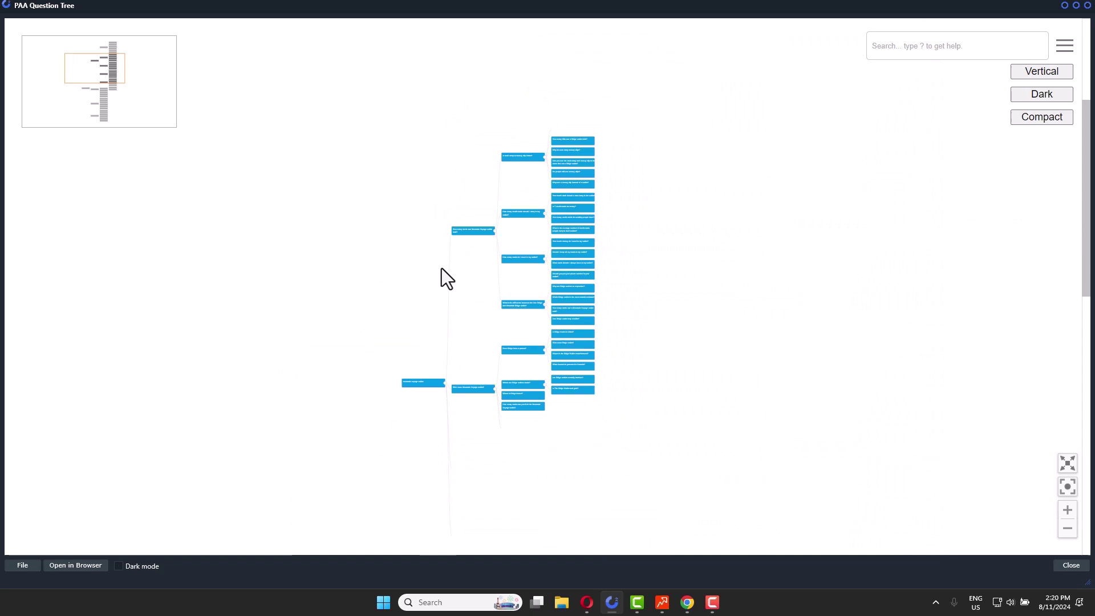
scroll(433, 310, "up", 3)
scroll(433, 310, "up", 3)
left_click(406, 382)
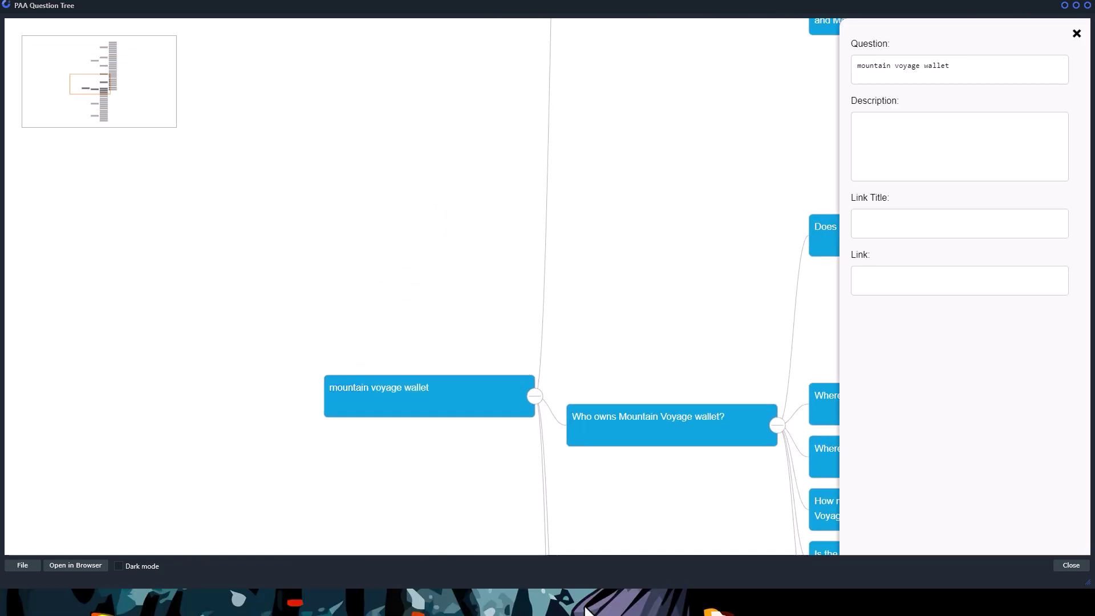
Switch from the wallet review article back to the Search Console performance report
left_click(586, 602)
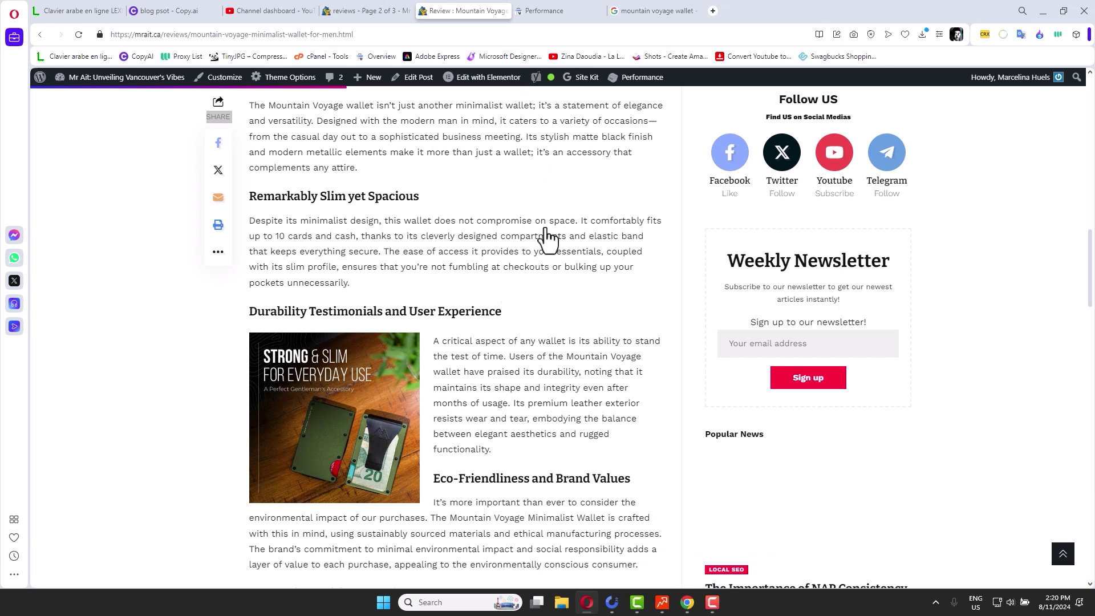
scroll(556, 92, "up", 3)
left_click(551, 15)
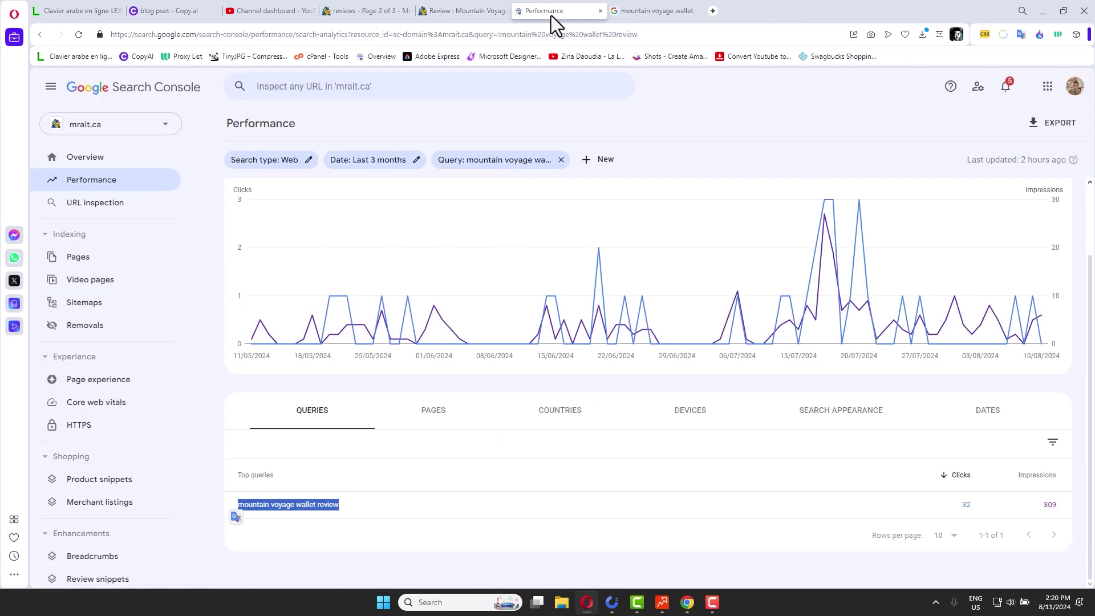
Highlight the 'mountain voyage wallet review' query and its 32 clicks value
mouse_move(389, 547)
left_mouse_down()
mouse_move(295, 512)
mouse_move(242, 516)
left_mouse_up()
left_click(347, 517)
left_click_drag(347, 516, 237, 520)
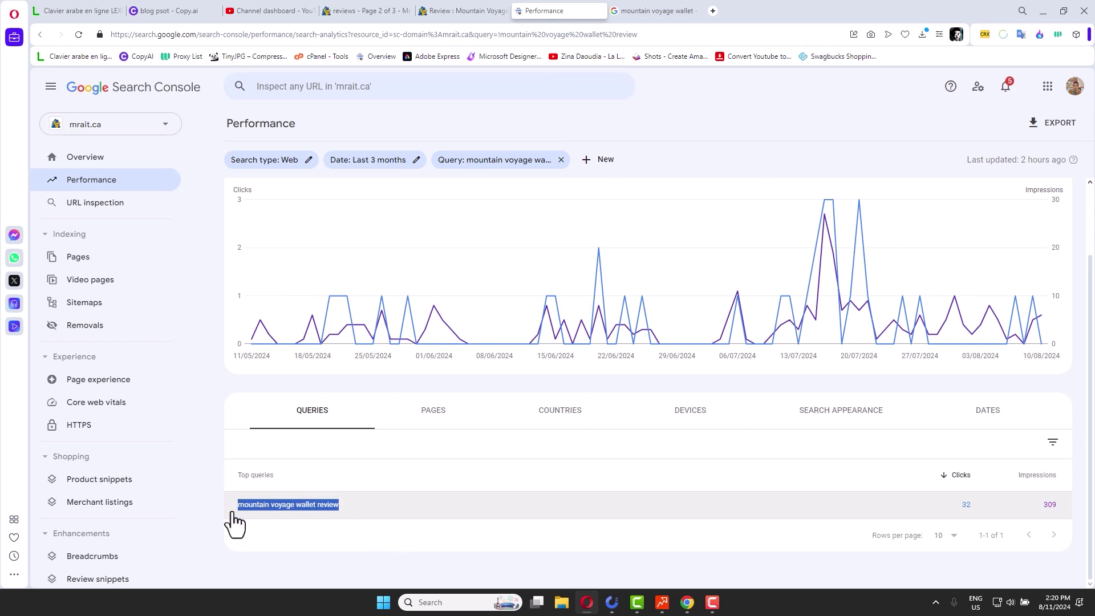
triple_click(493, 516)
left_click(465, 11)
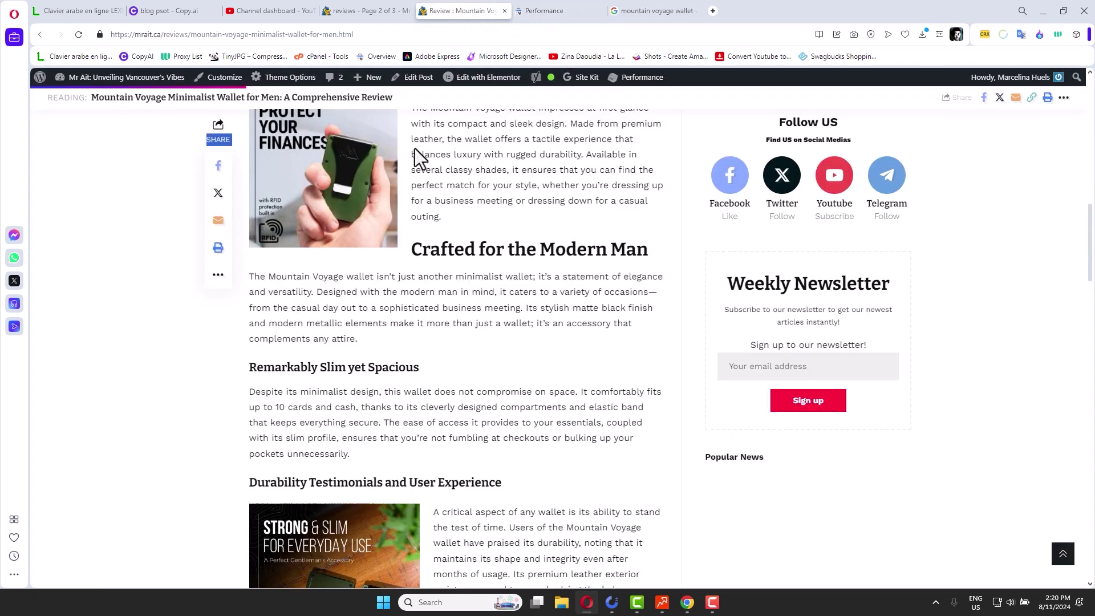
left_click(538, 10)
double_click(963, 505)
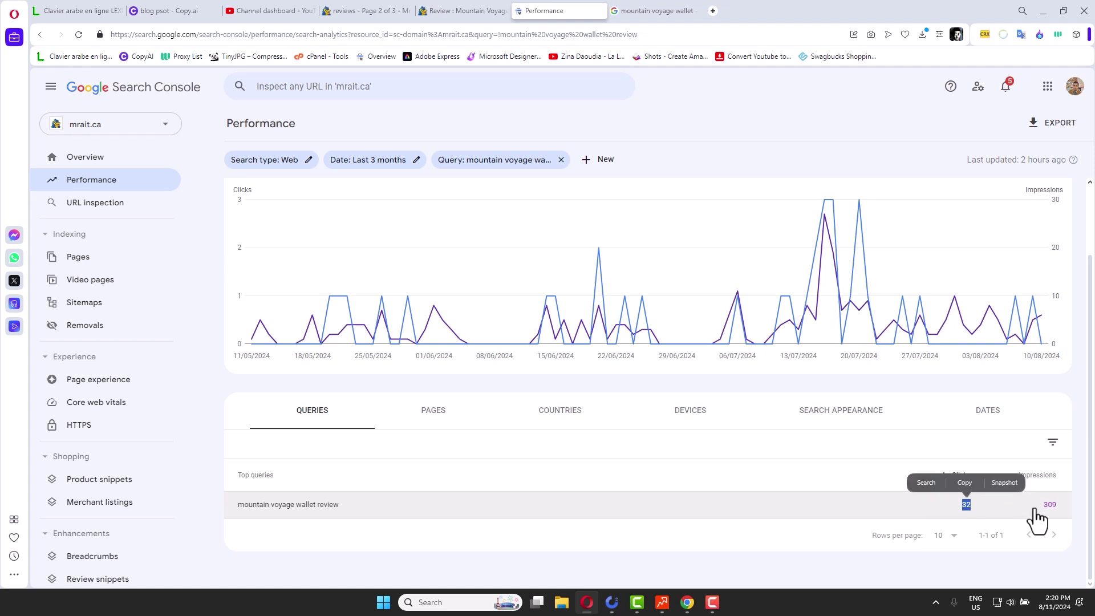
Highlight mrait.ca's 815 backlinks, then scroll through Top Organic Keywords and New and Lost Backlinks
left_click(661, 602)
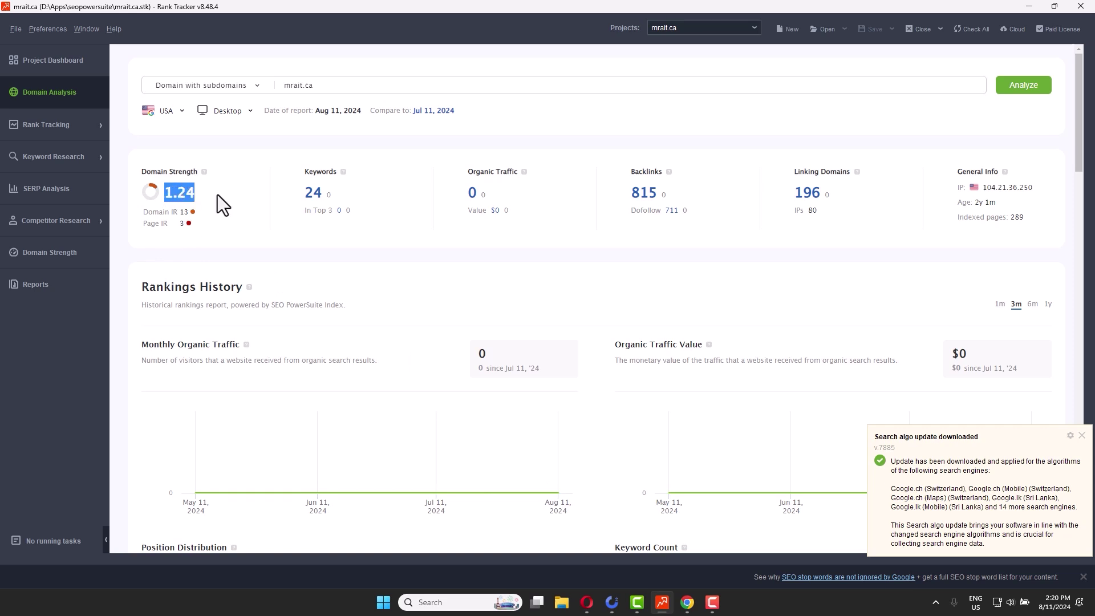
left_click_drag(658, 206, 640, 194)
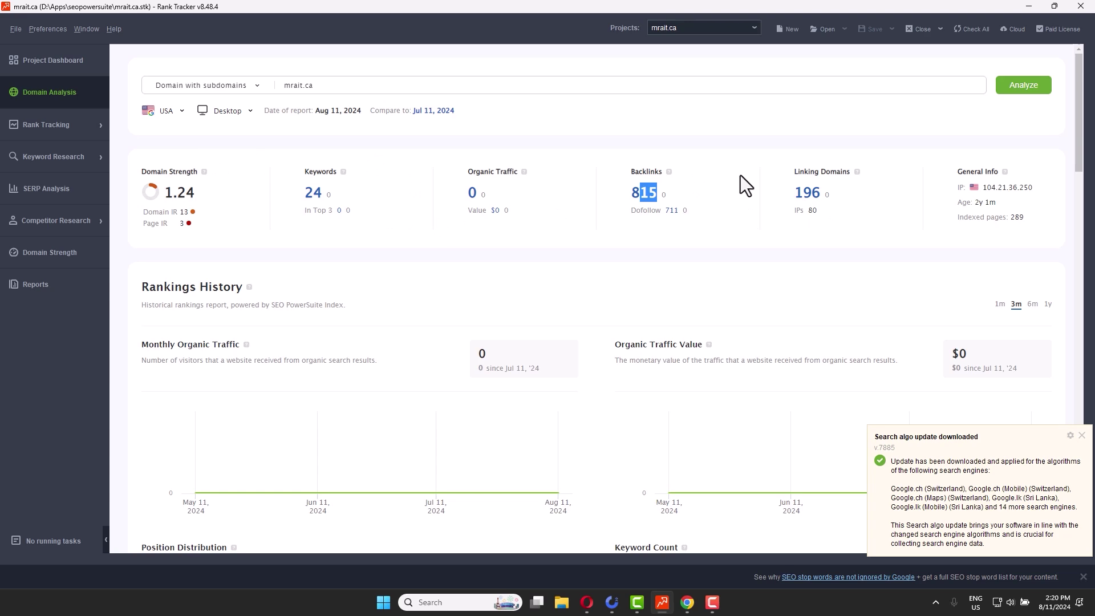
scroll(609, 225, "down", 5)
scroll(610, 225, "down", 5)
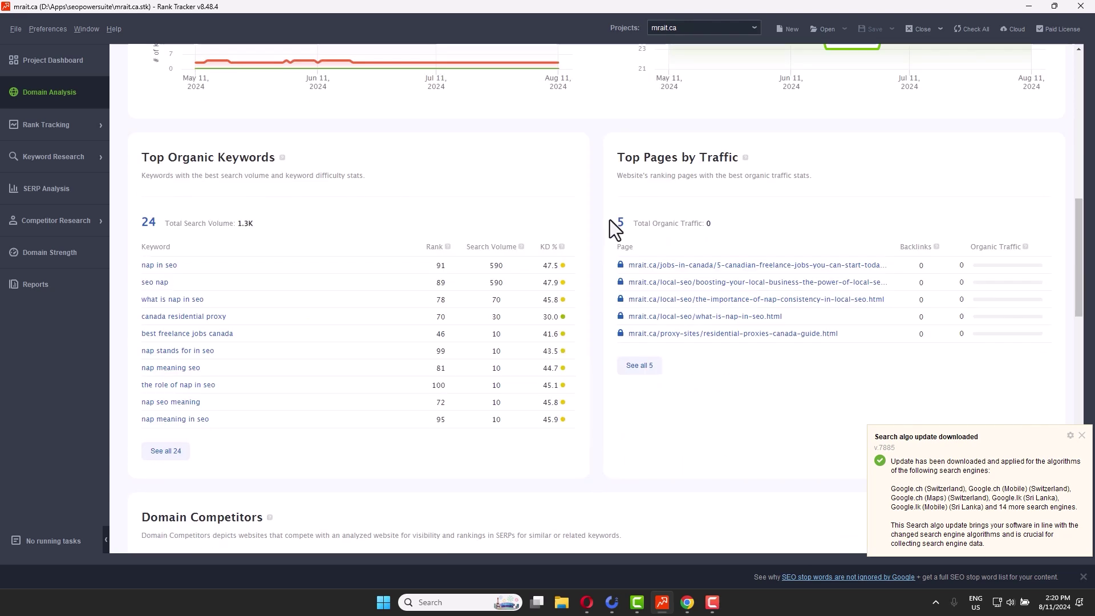
scroll(316, 259, "down", 5)
scroll(340, 257, "down", 7)
scroll(340, 257, "down", 5)
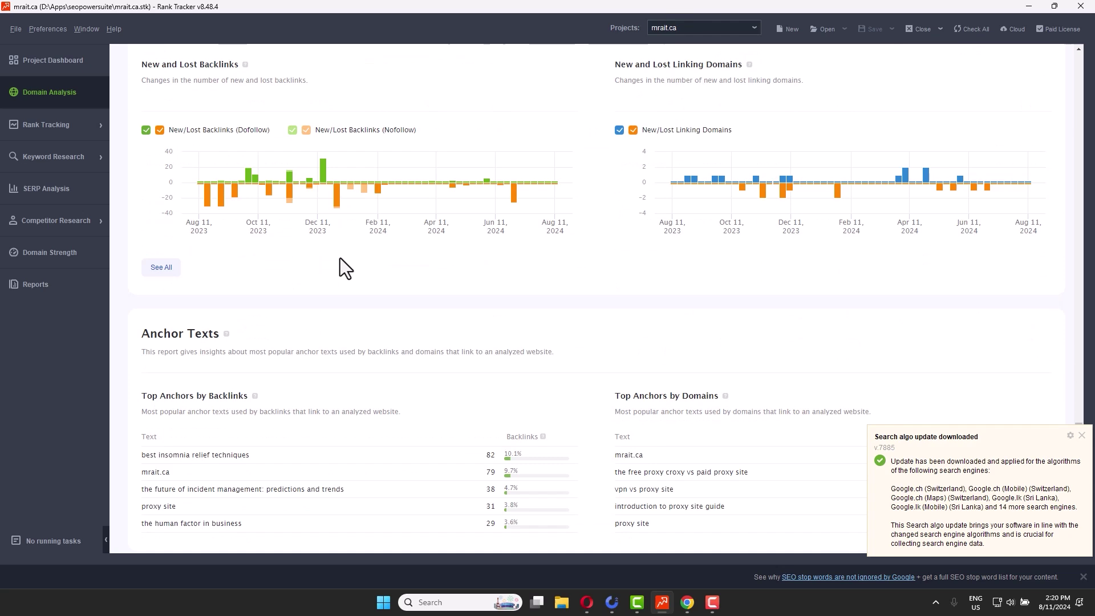
scroll(340, 257, "up", 10)
scroll(339, 257, "up", 5)
Hide the Question panel, close the PAA Question Tree, and scroll the 50-question results grid
left_click(612, 603)
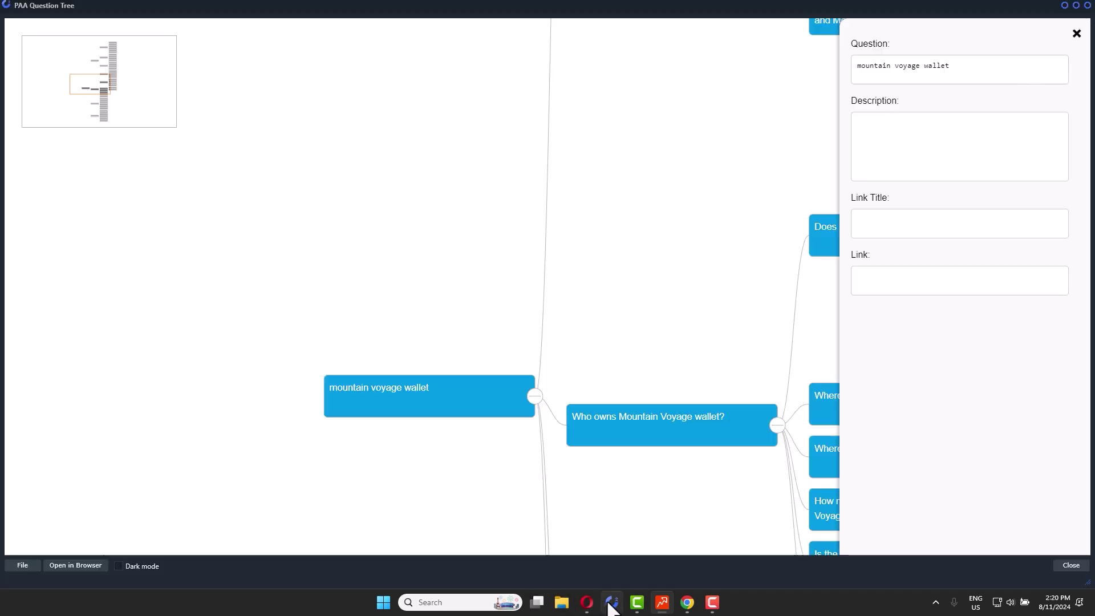
scroll(645, 357, "down", 2)
scroll(644, 358, "down", 2)
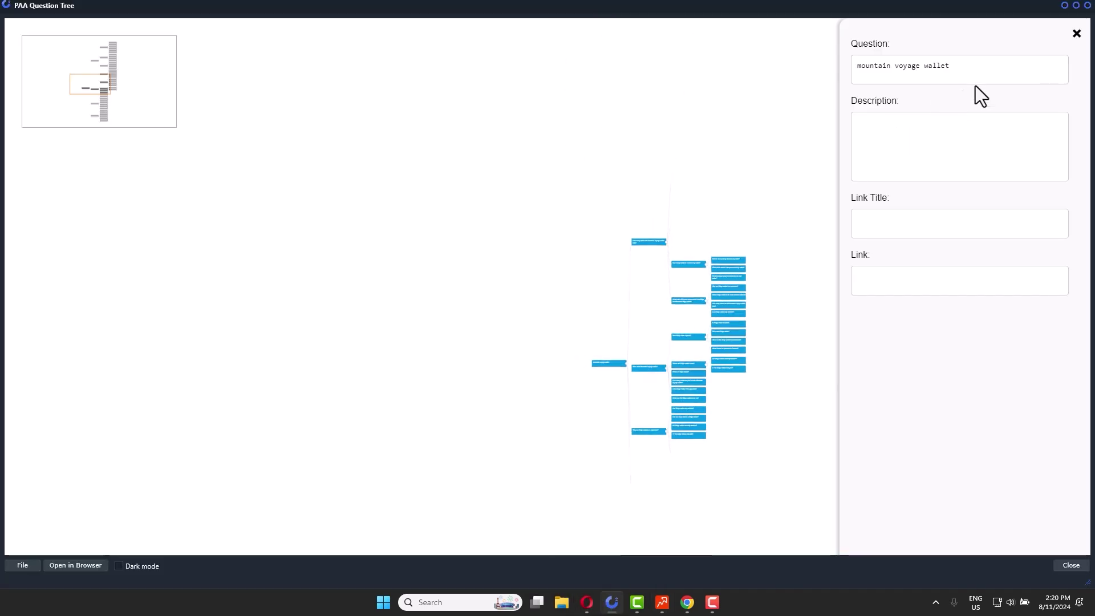
left_click(1076, 33)
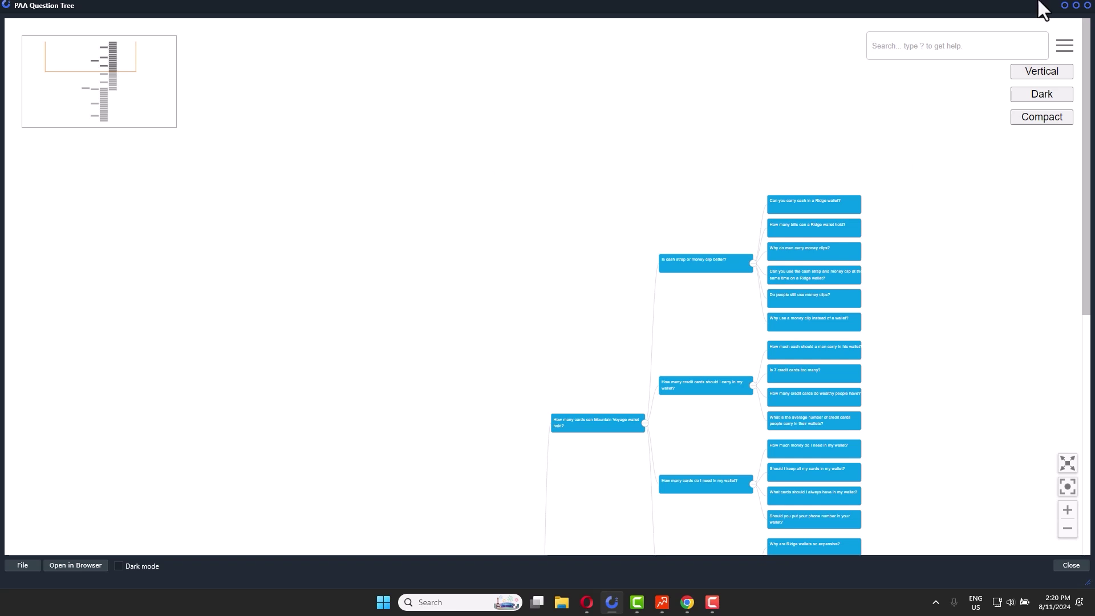
left_click(1071, 566)
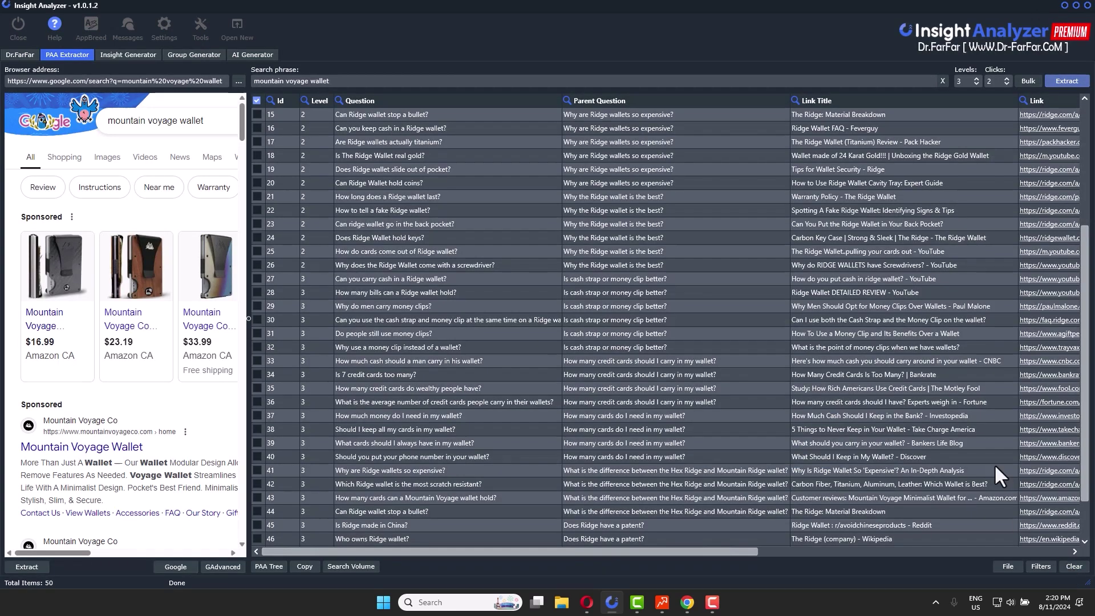
scroll(515, 177, "down", 2)
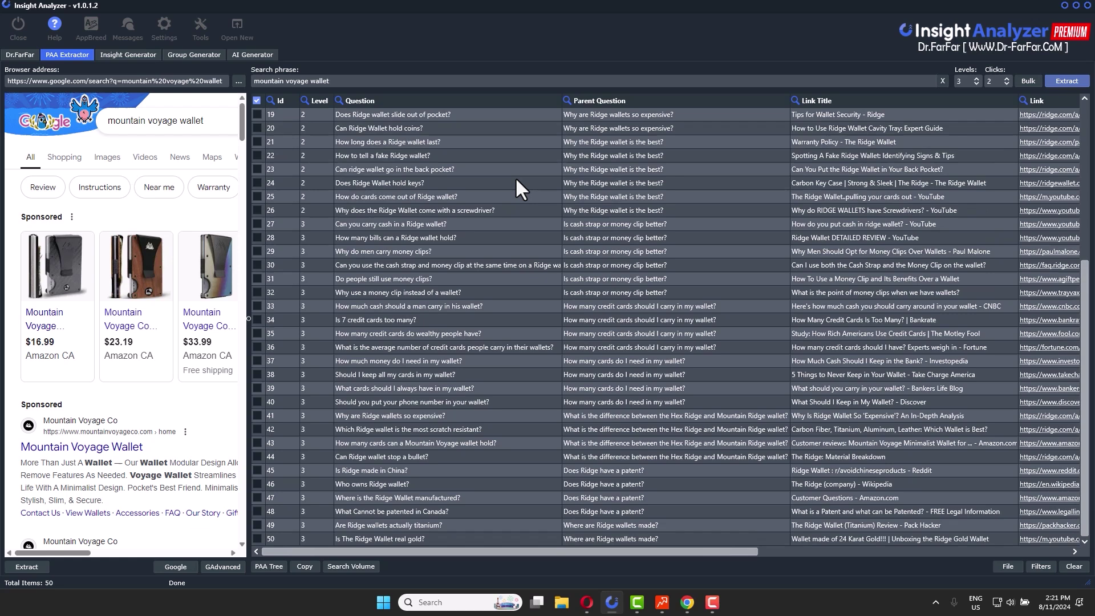